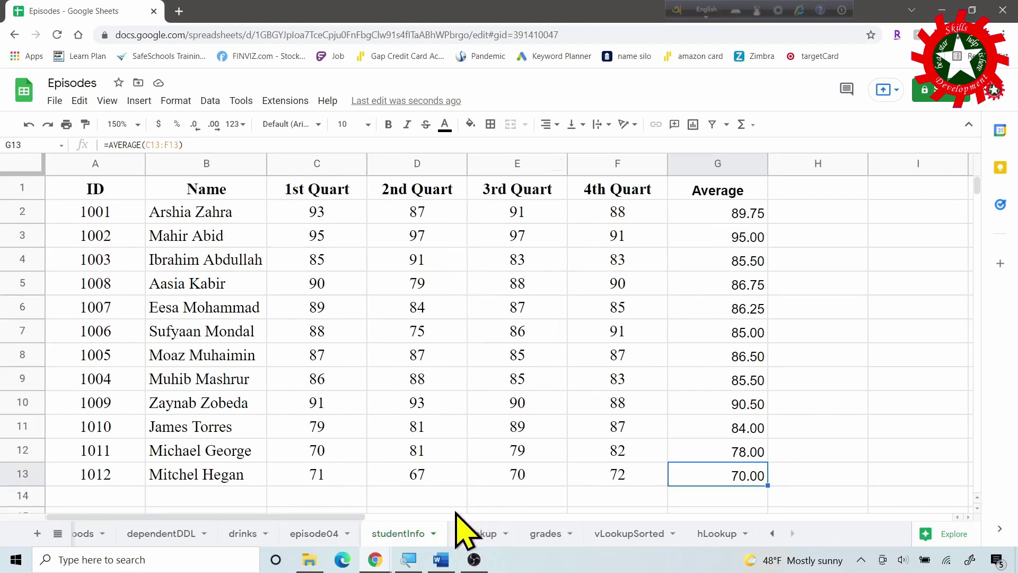
- Open the vLookup sheet with the Student Id, Name and 1st–4th Quart headers
left_click(477, 532)
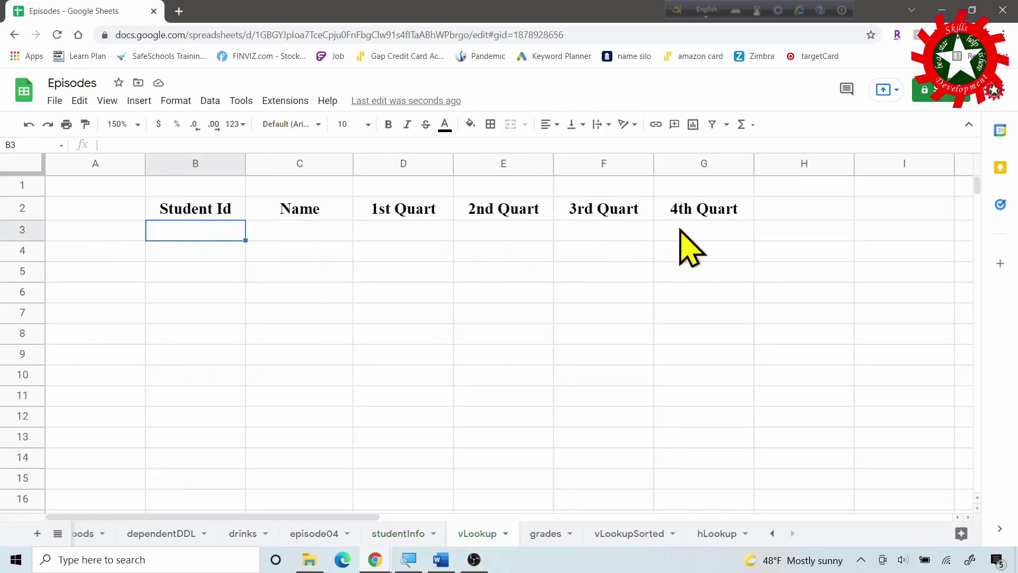
left_click(408, 532)
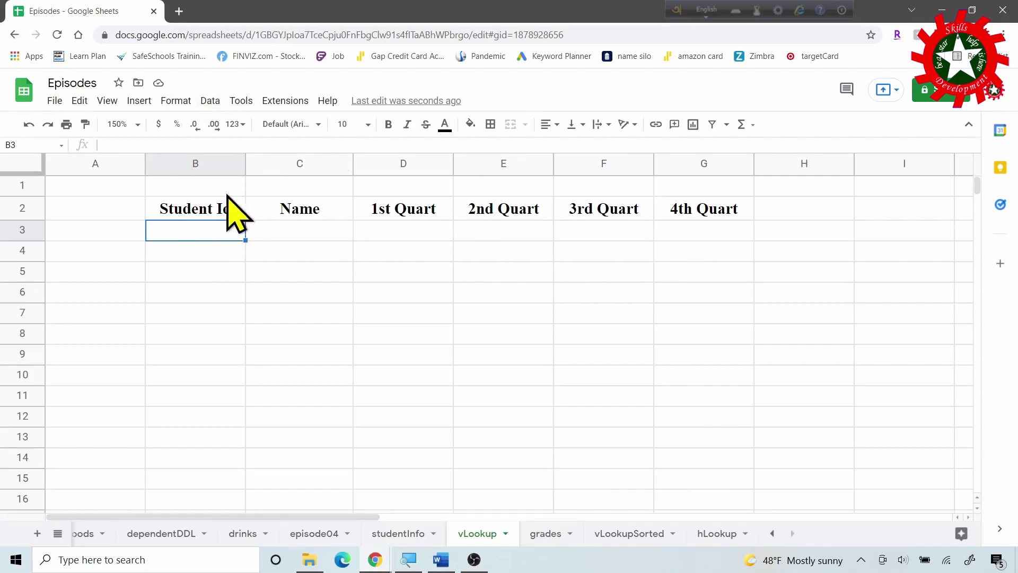
- Add a B3 data-validation dropdown listing the student IDs from studentInfo!A2:A13
left_click(211, 100)
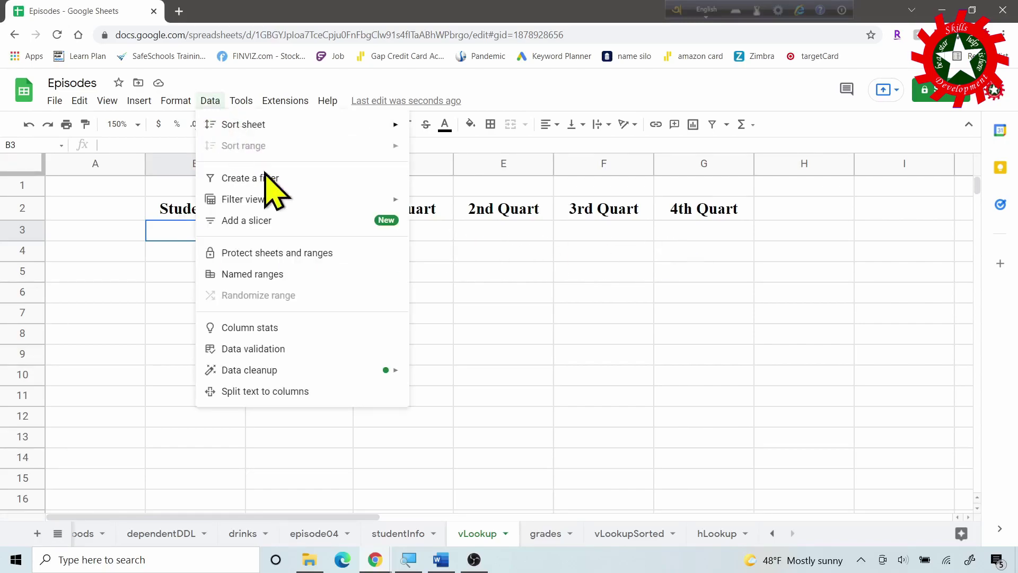
left_click(281, 348)
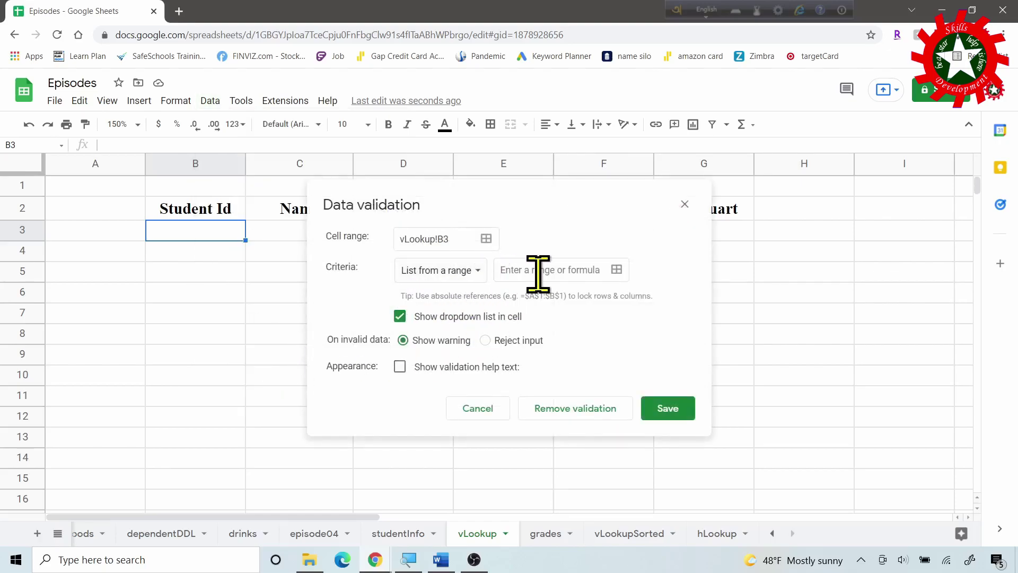
left_click(584, 270)
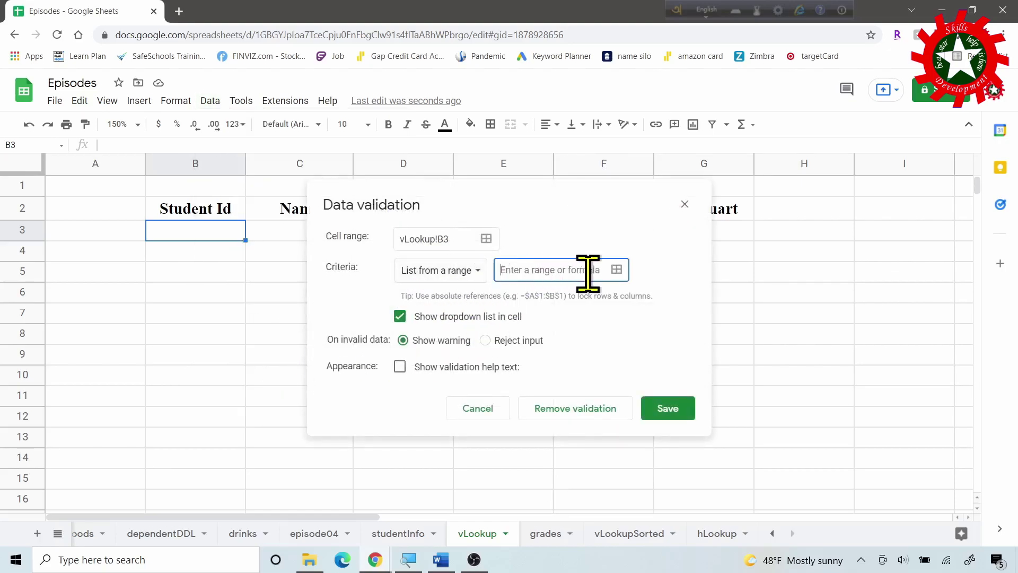
left_click(616, 269)
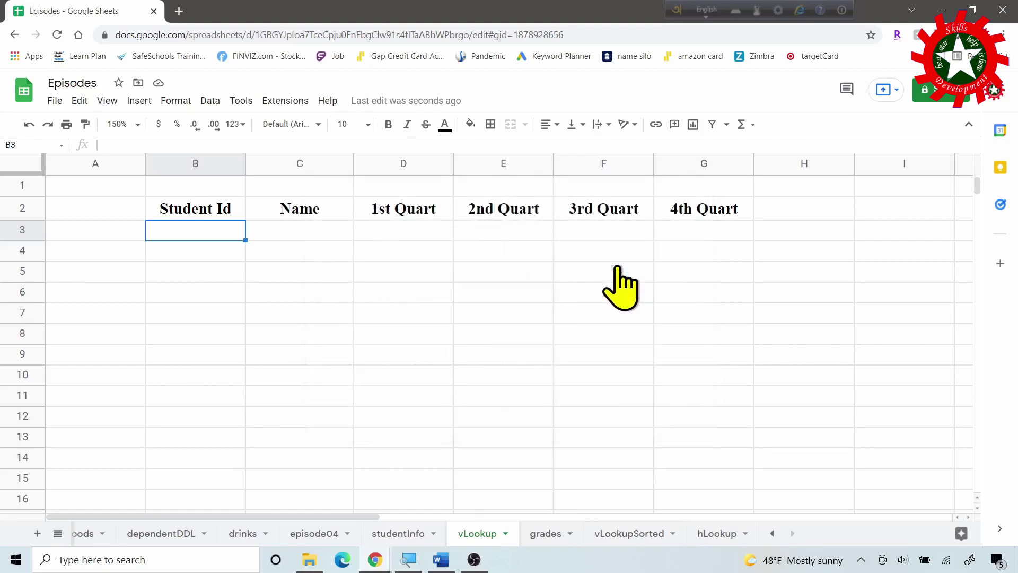
left_click(421, 536)
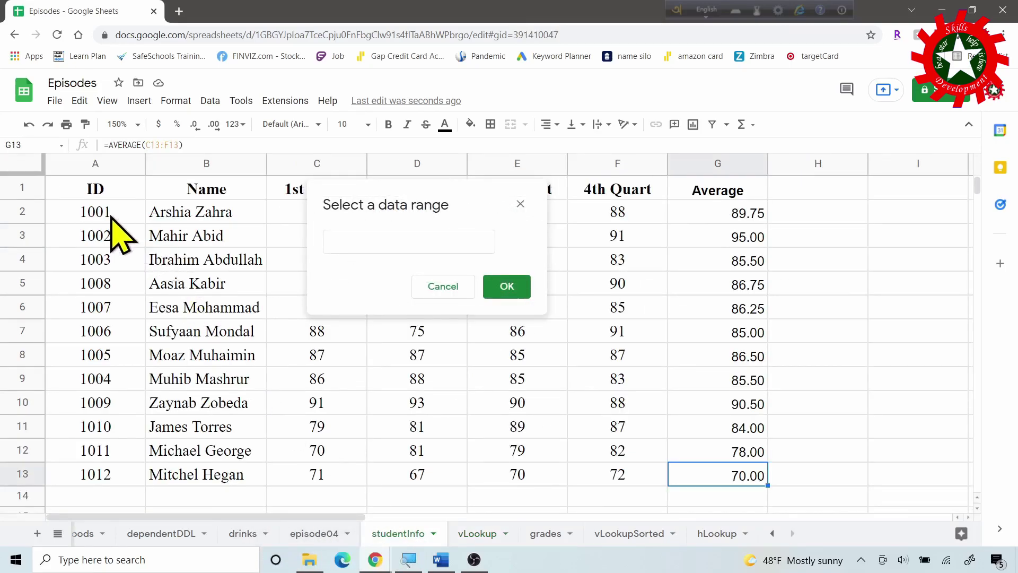
left_click_drag(109, 217, 108, 476)
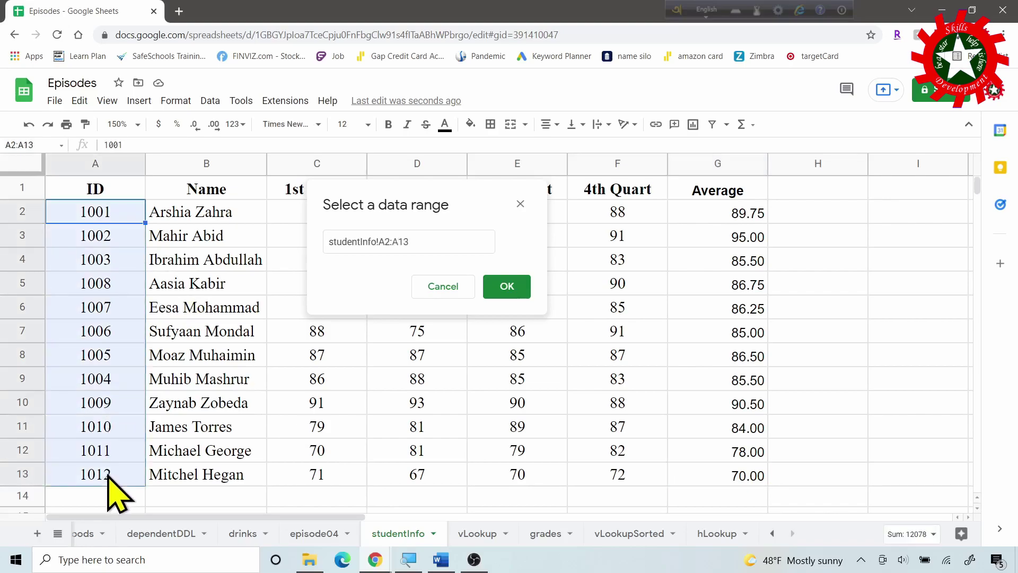
left_click(506, 286)
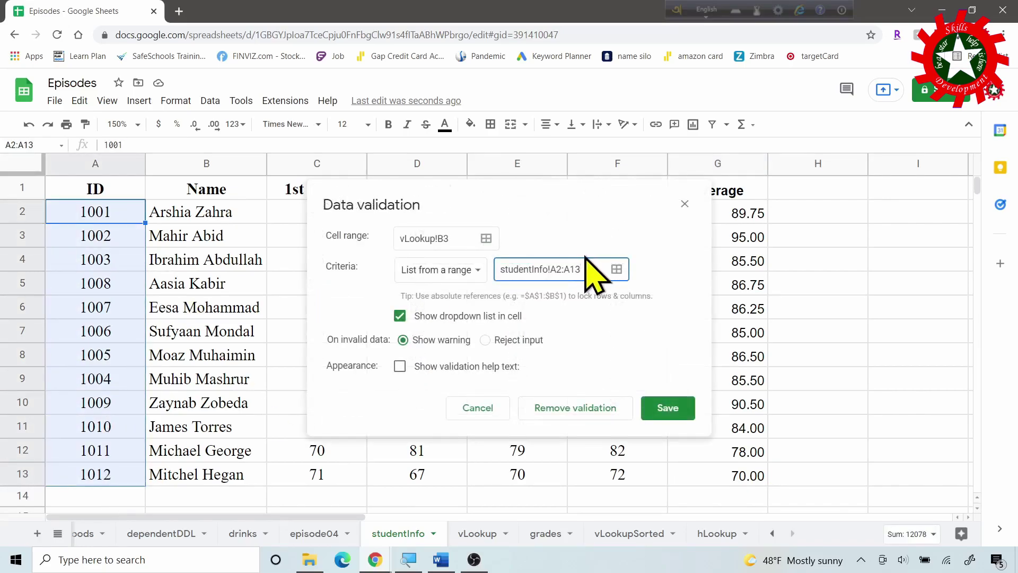
left_click(667, 408)
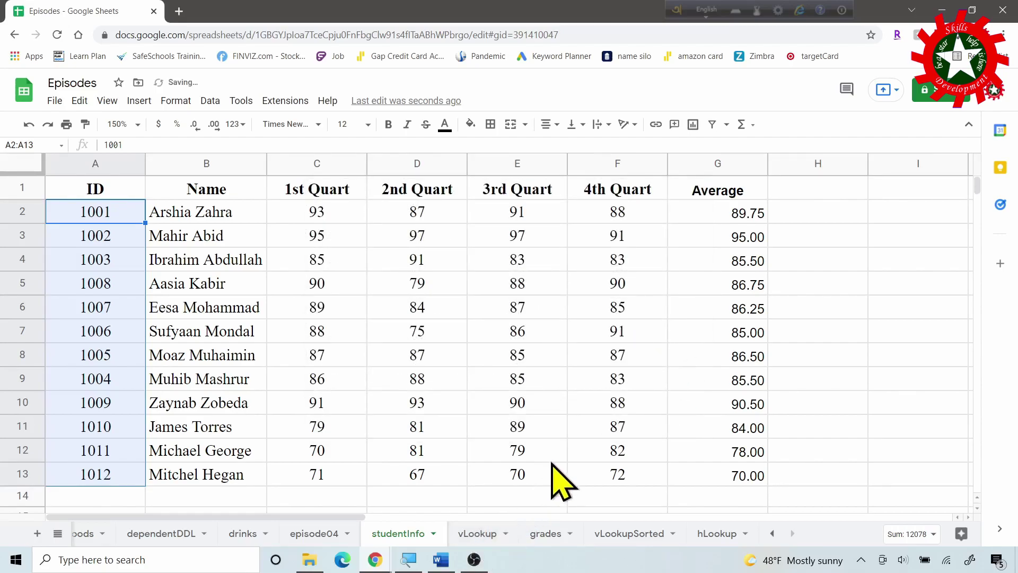
left_click(477, 532)
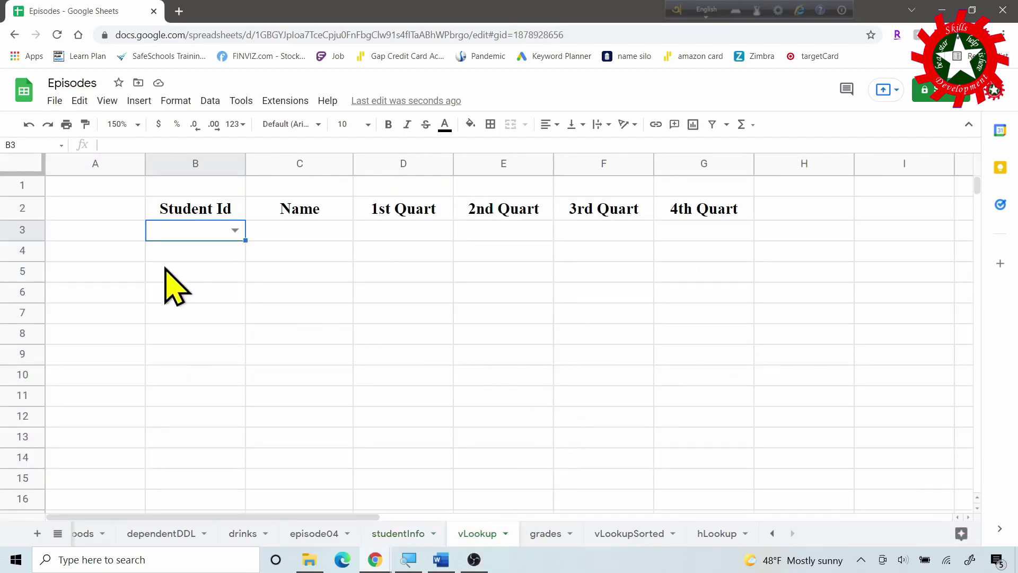
- Choose student ID 1002 from the B3 dropdown
left_click(236, 230)
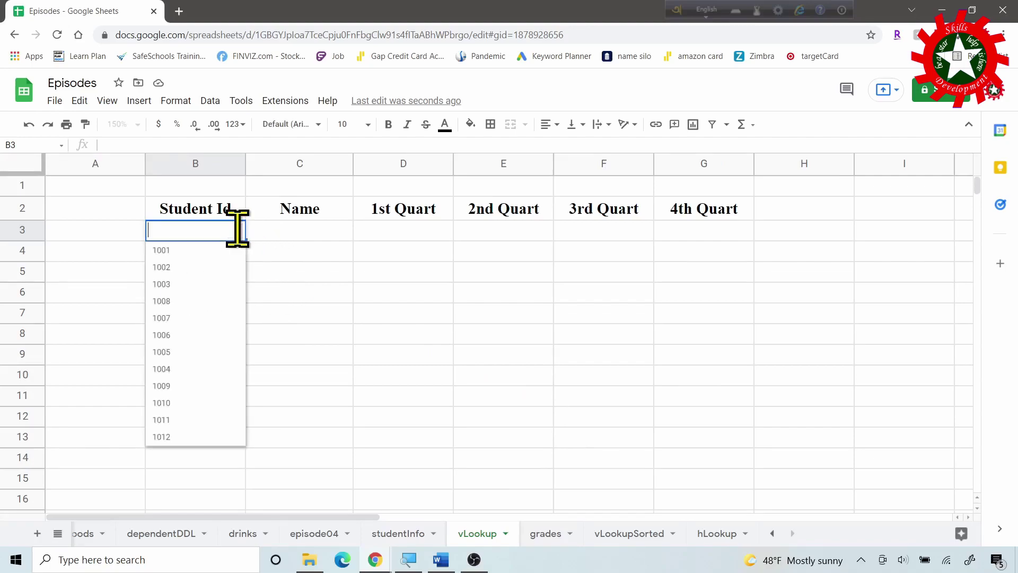
left_click(175, 267)
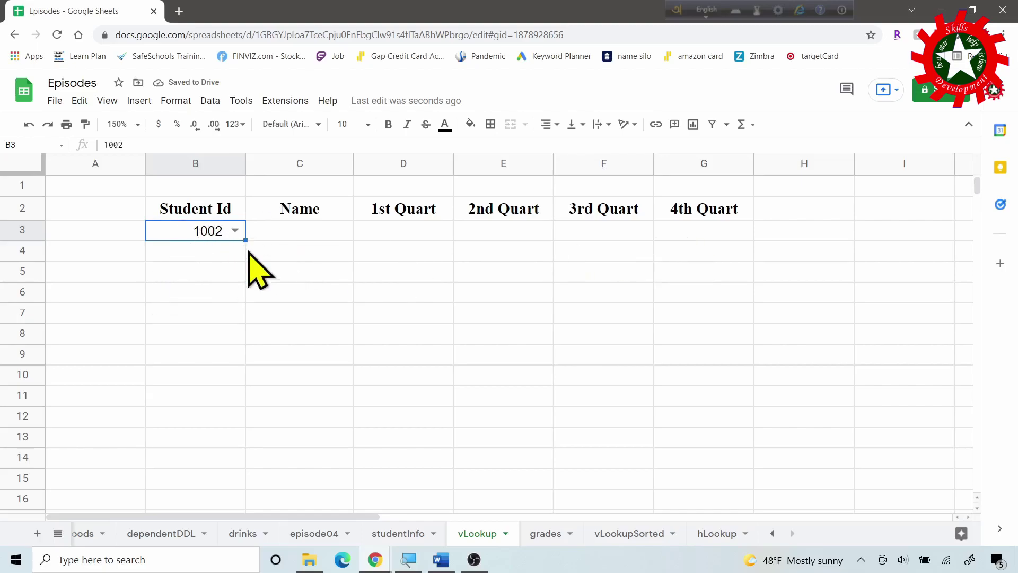
left_click(296, 237)
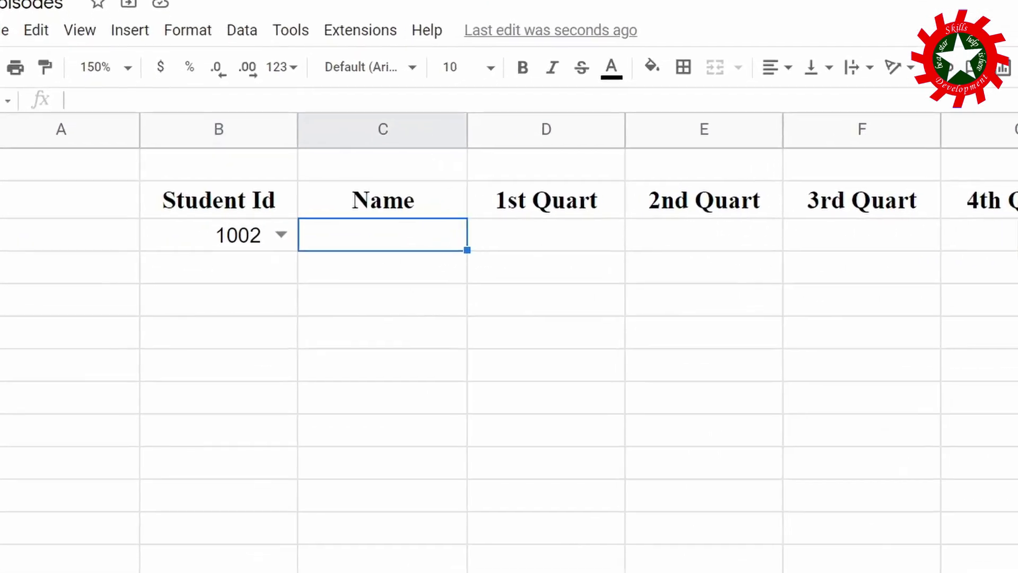
- Start C3's formula as =VLOOKUP($B$3, using B3 as an absolute search key
type("=vl")
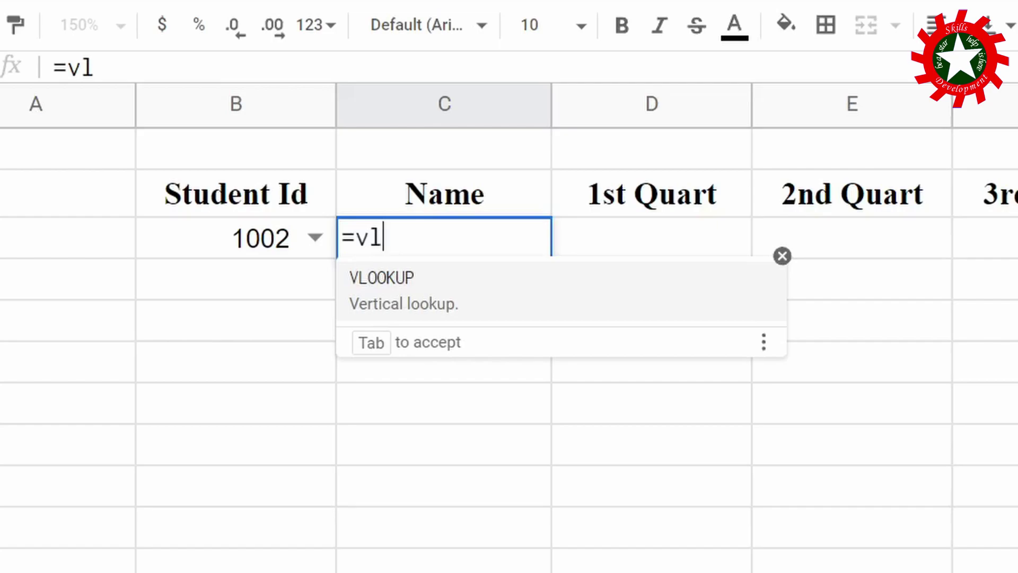
key("Tab")
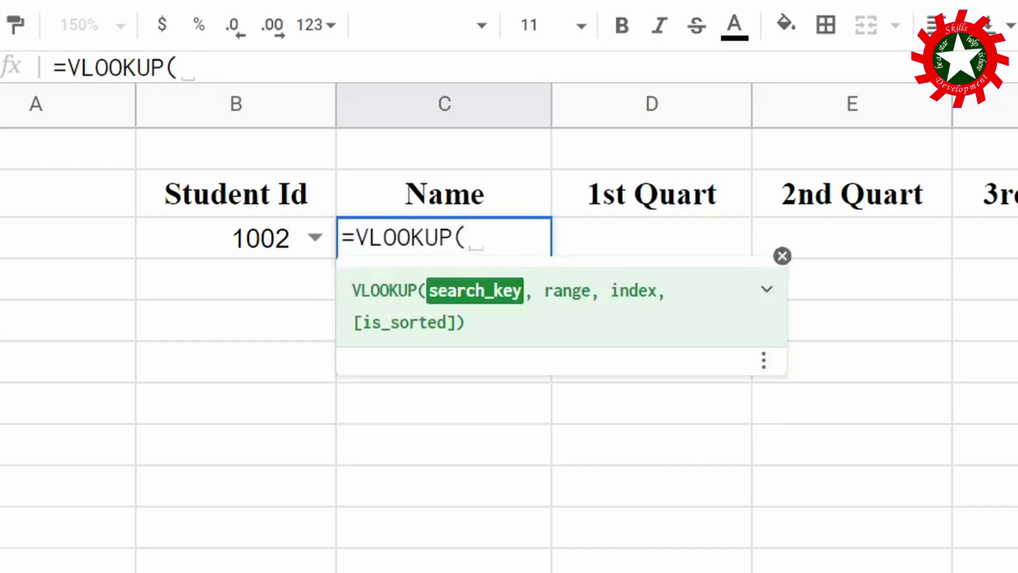
left_click(178, 234)
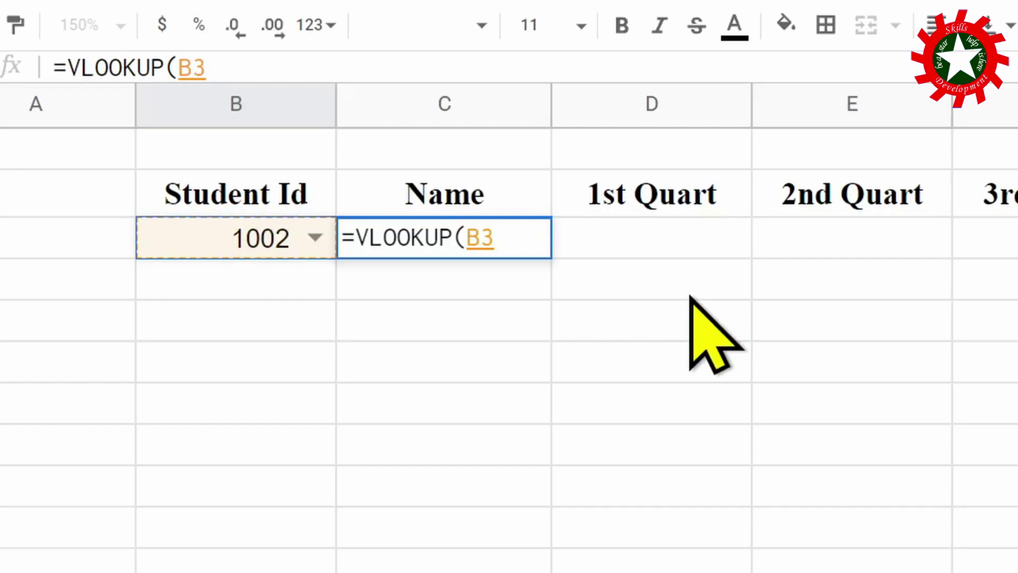
key("F4")
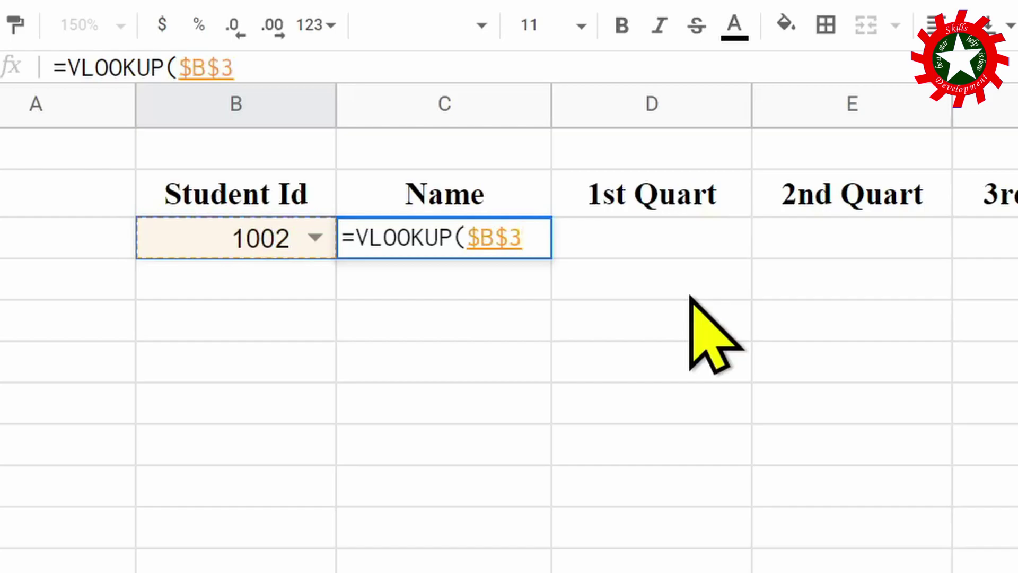
type(",")
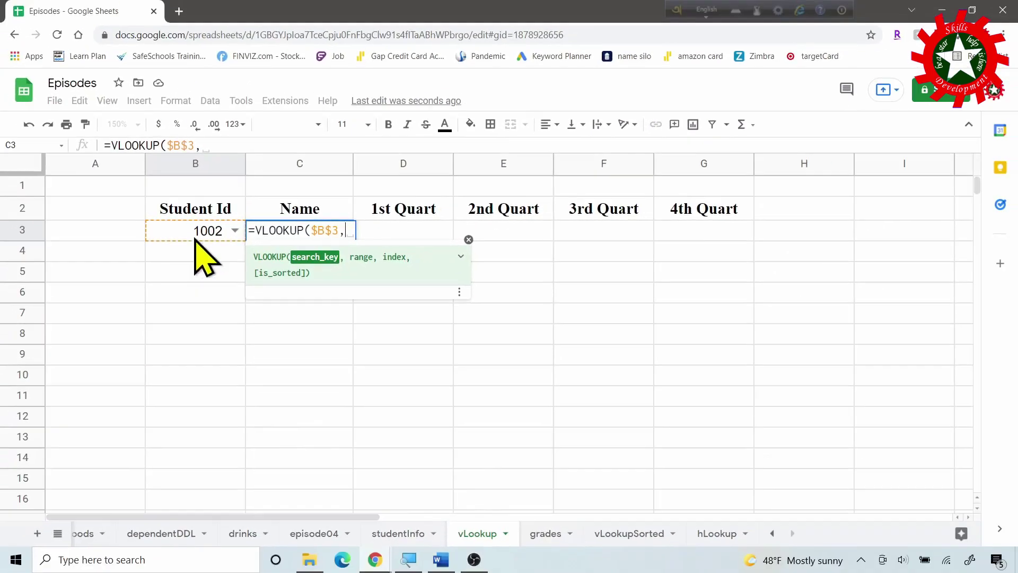
- Add the absolute range studentInfo!$A$2:$F$13 as the VLOOKUP's second argument
left_click(402, 532)
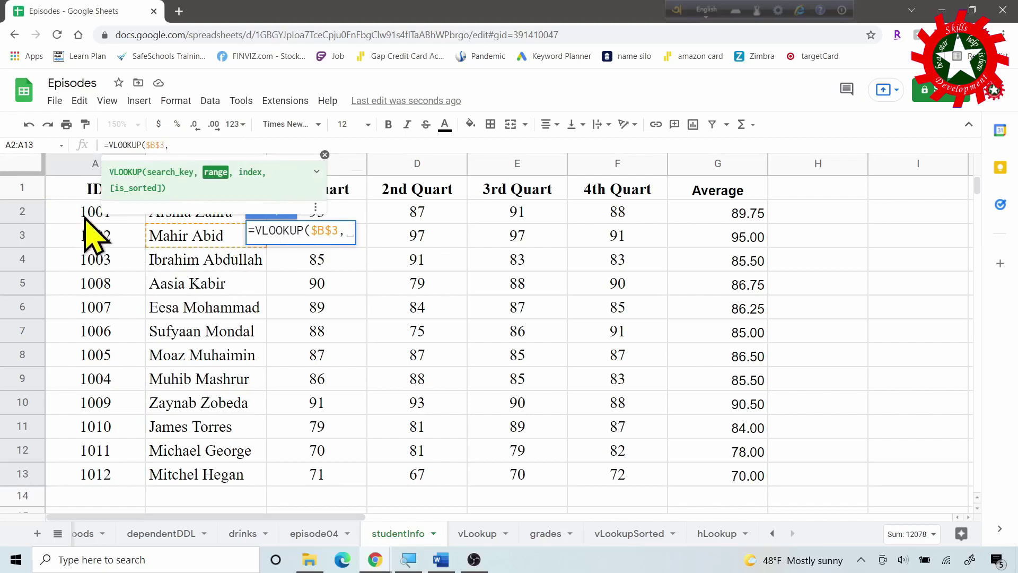
left_click_drag(86, 218, 618, 478)
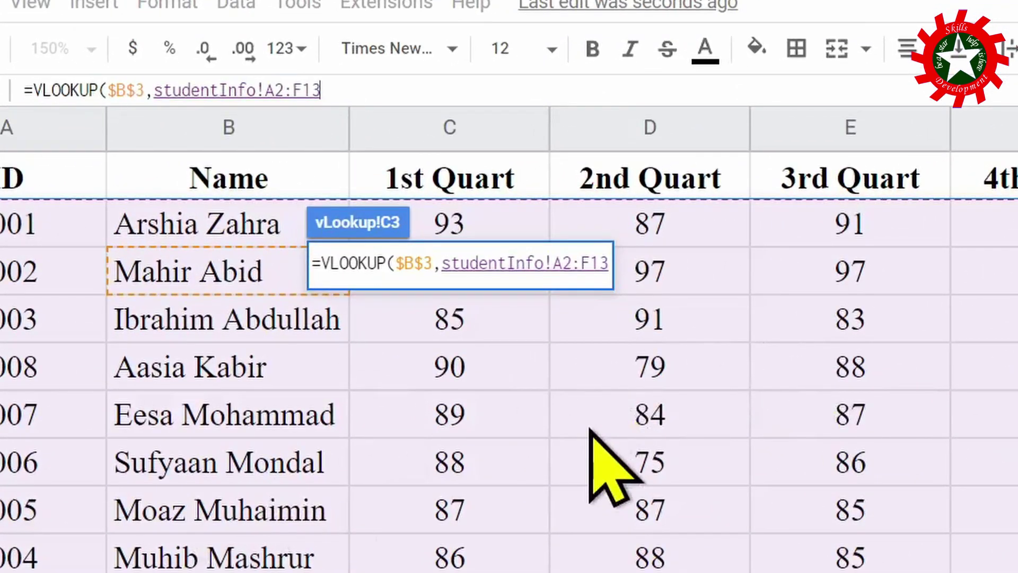
key("F4")
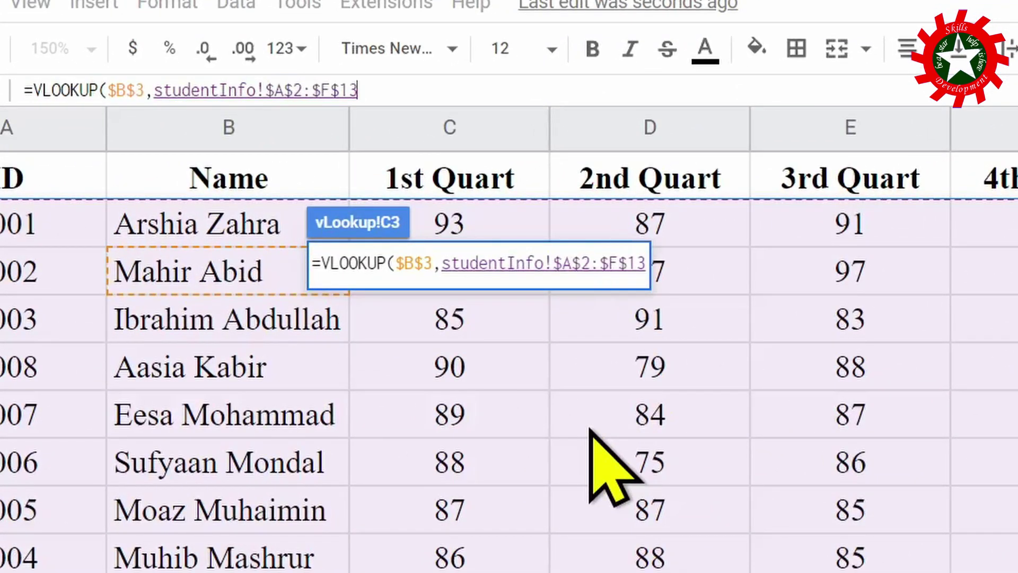
type(",2,false")
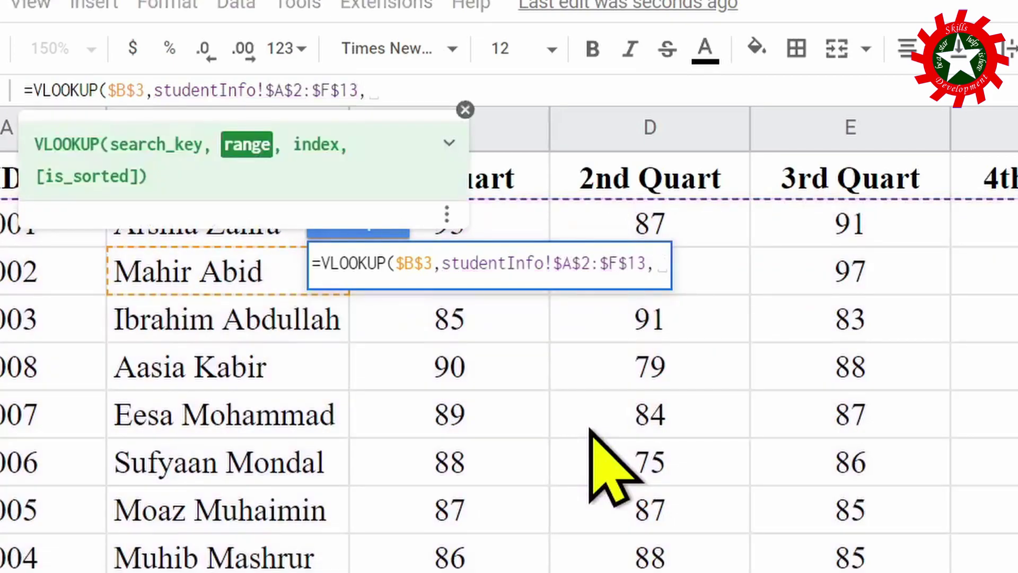
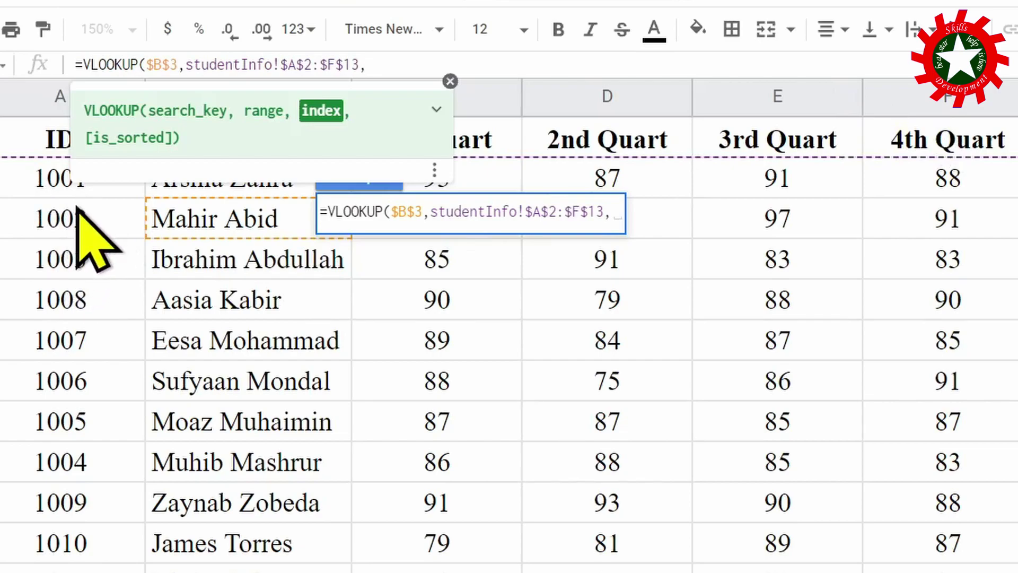
type("2")
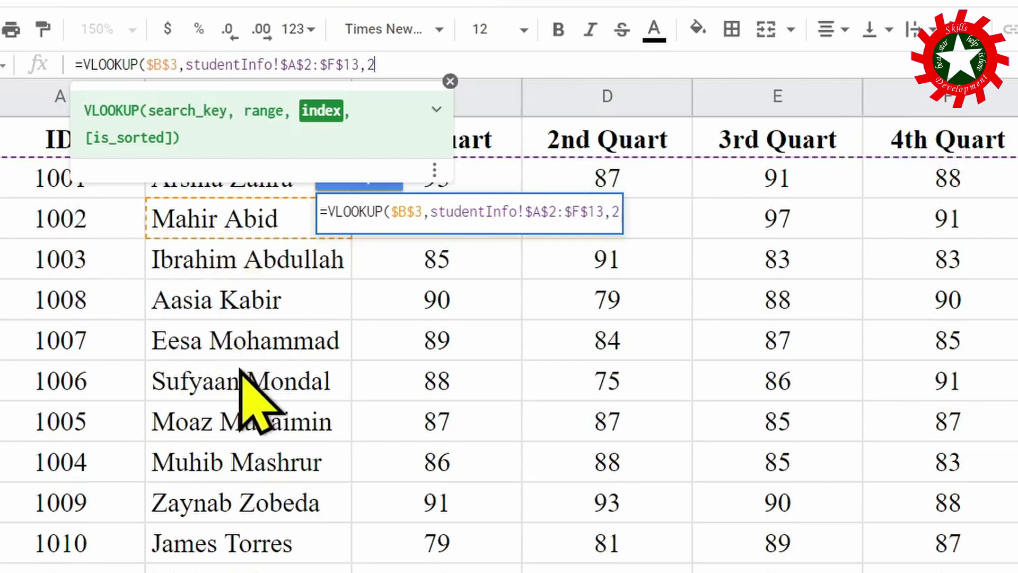
type(",")
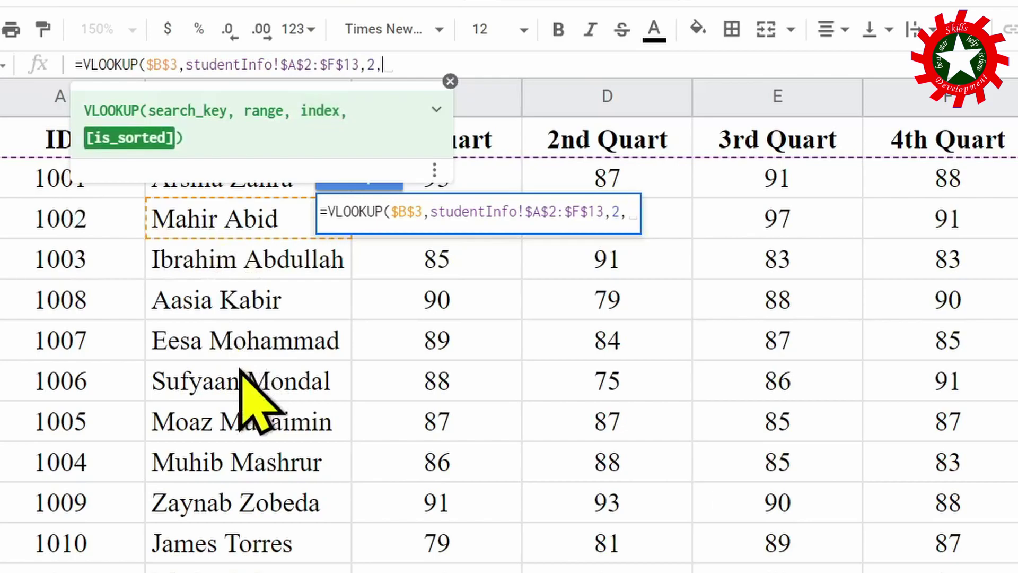
type("fals")
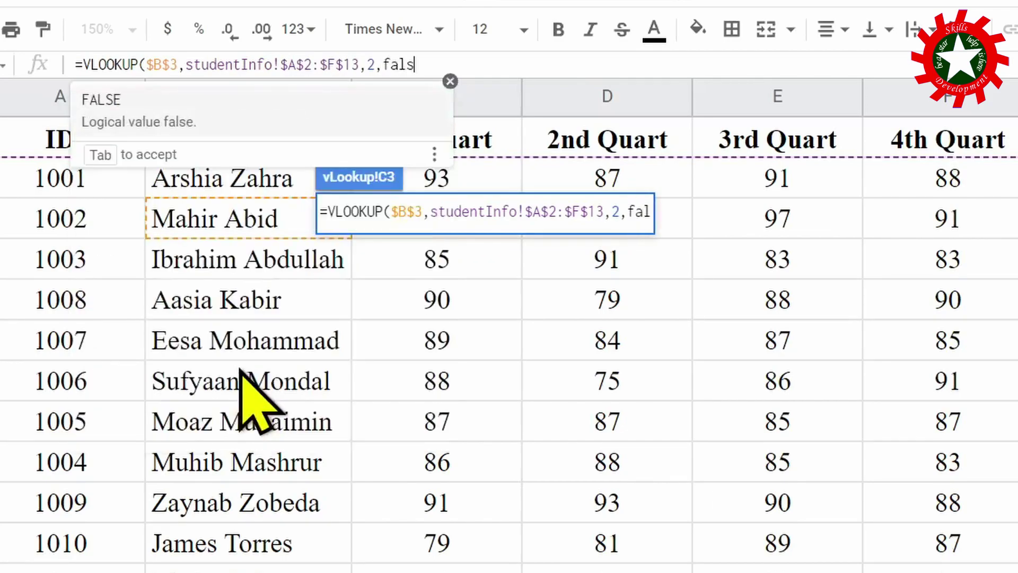
type("e)")
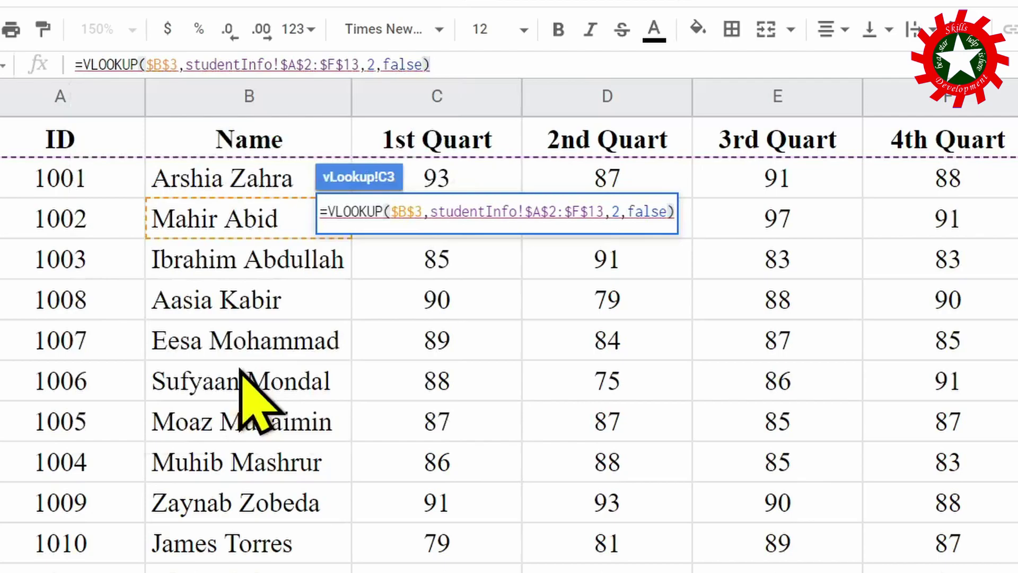
key("Return")
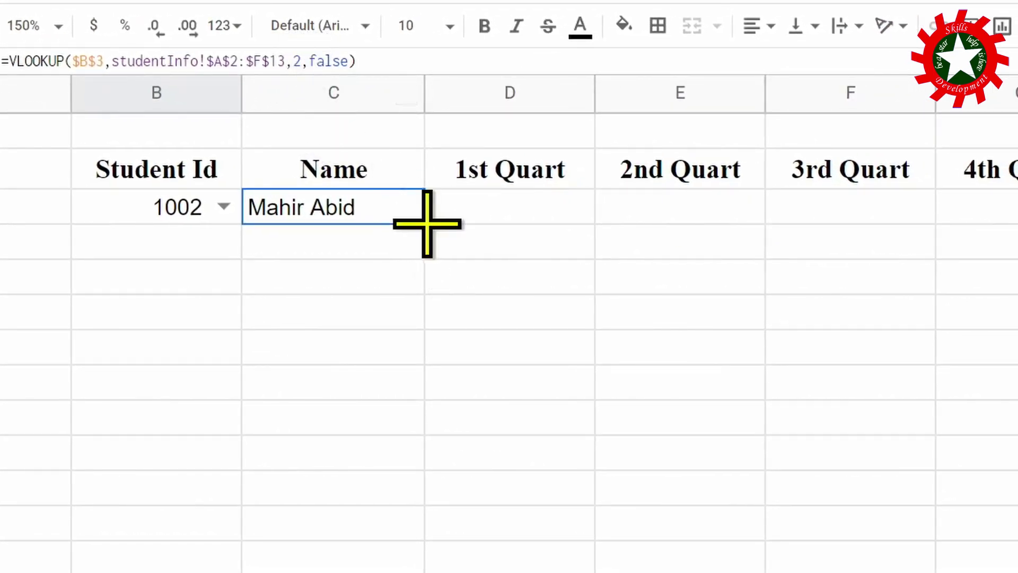
- Copy the name lookup across to G3 and set column indexes 3 and 4, returning 95 and 97
left_click_drag(426, 222, 981, 222)
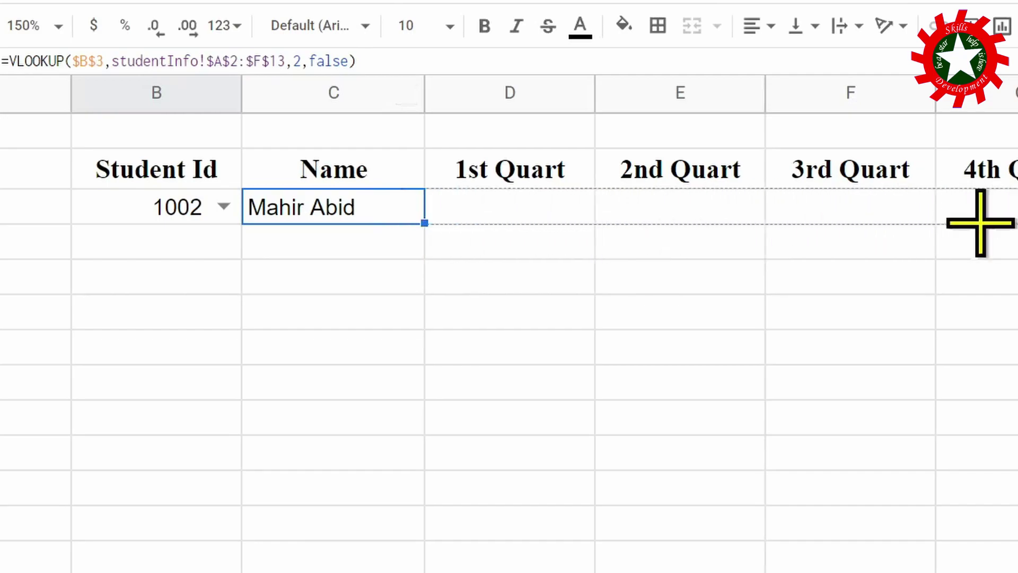
left_click(519, 212)
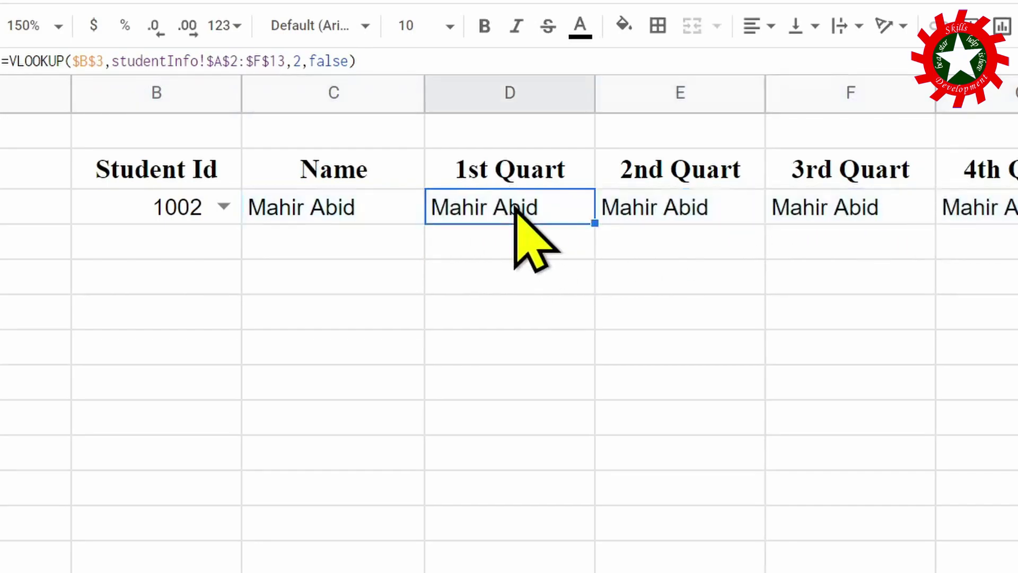
left_click(299, 61)
key("BackSpace")
type("3")
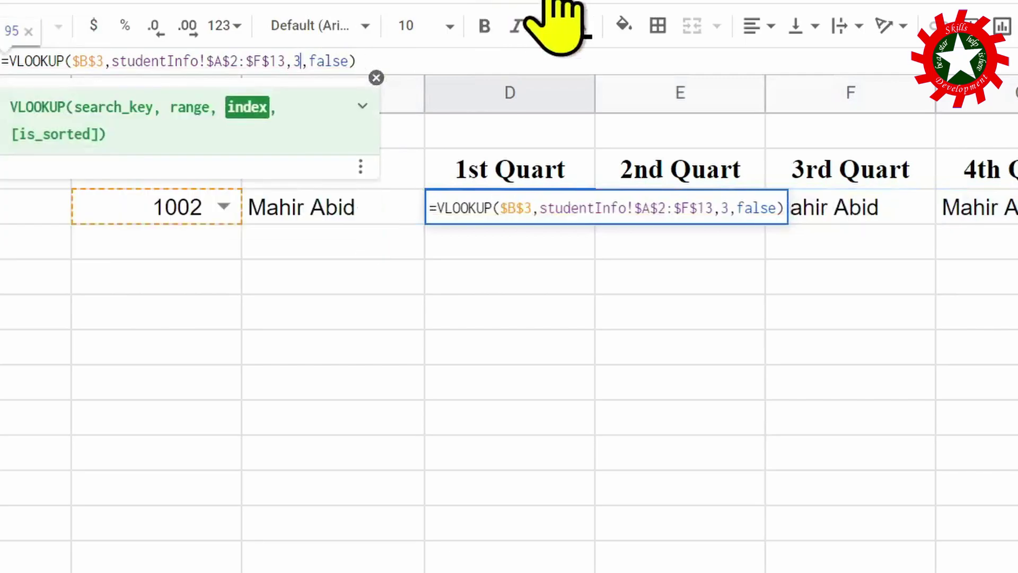
key("Return")
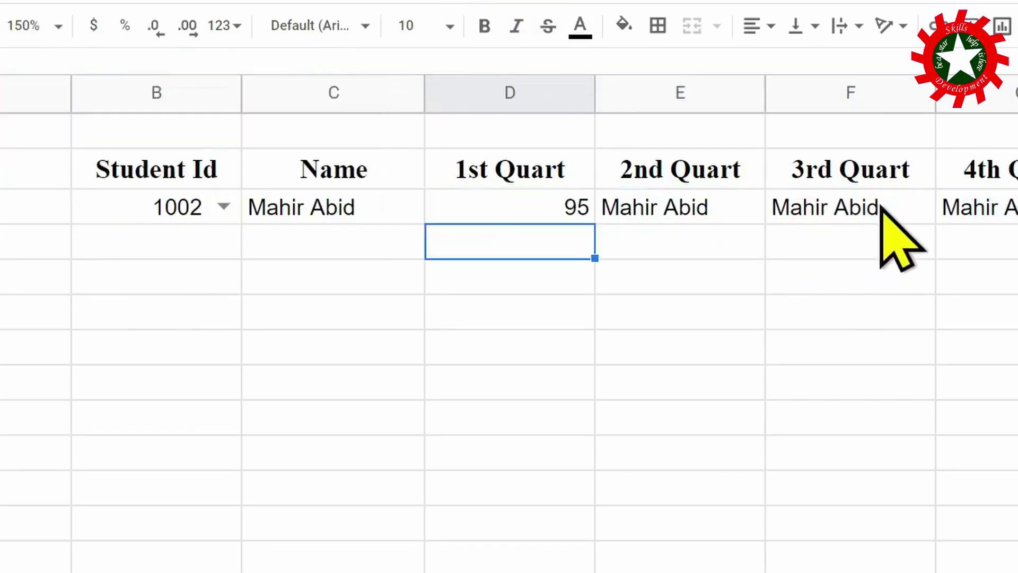
left_click(702, 209)
left_click(300, 59)
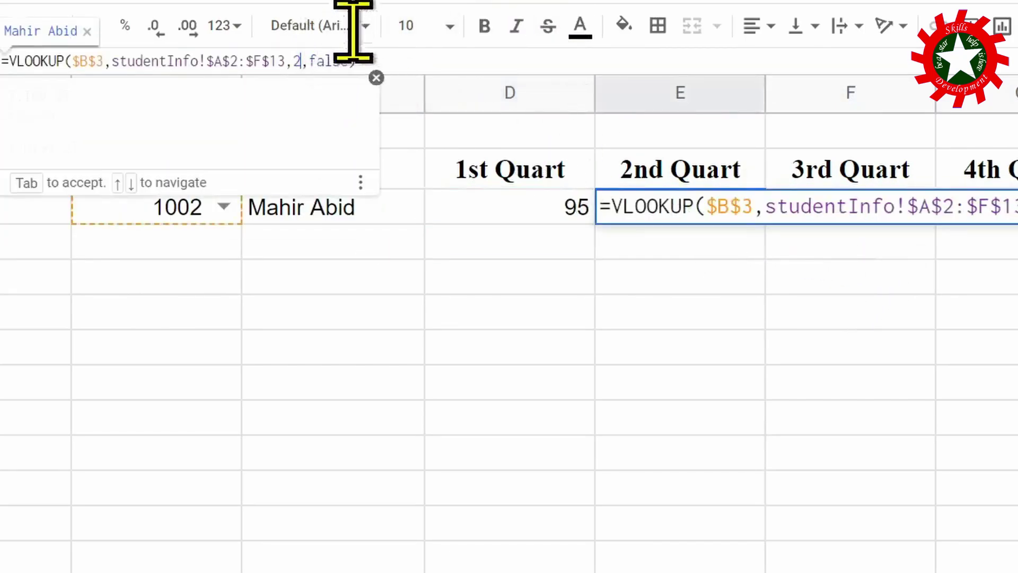
key("BackSpace")
type("4")
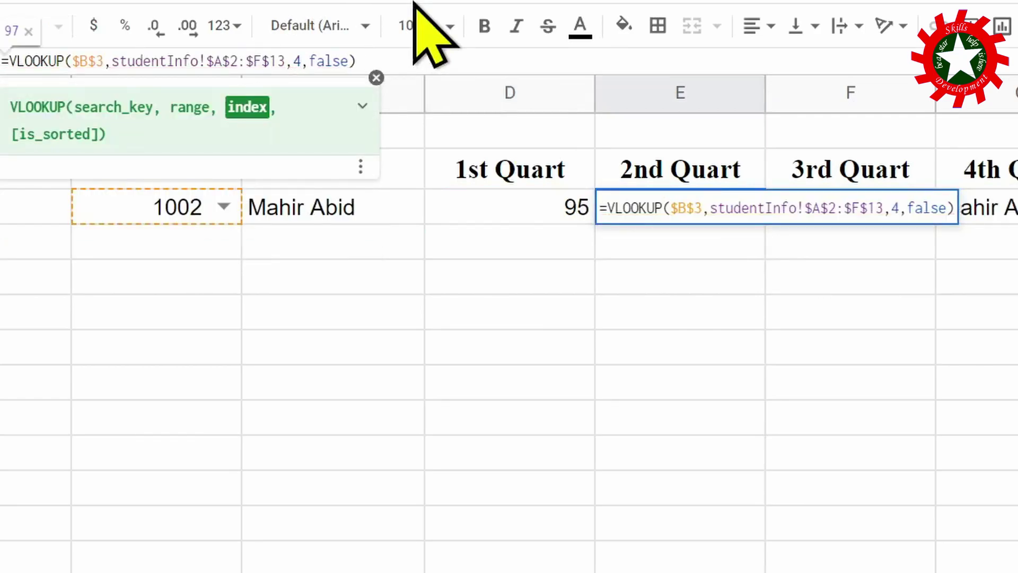
key("Return")
- Set the 3rd and 4th Quart lookups to column indexes 5 and 6, returning 97 and 91
left_click(874, 208)
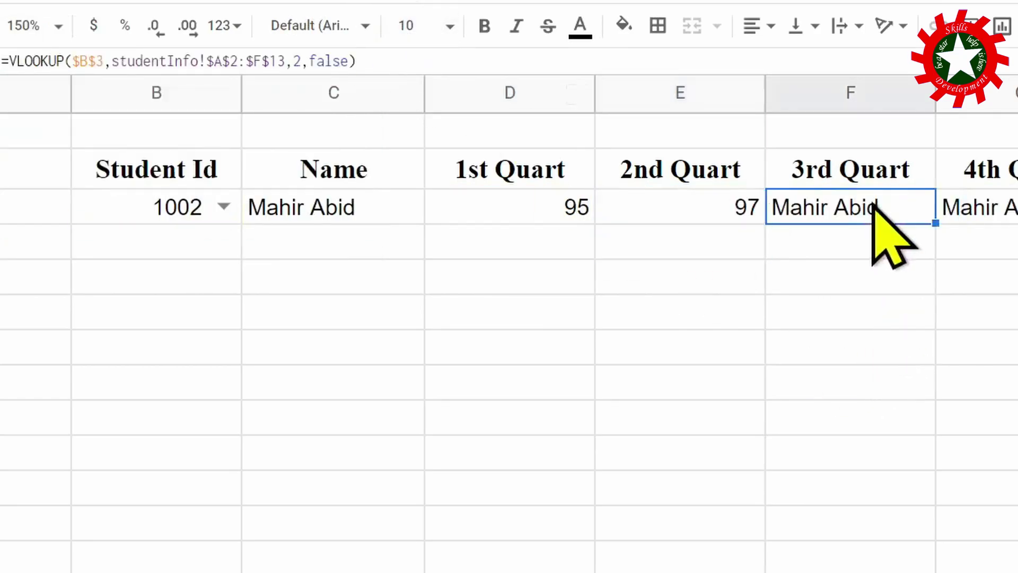
left_click(300, 60)
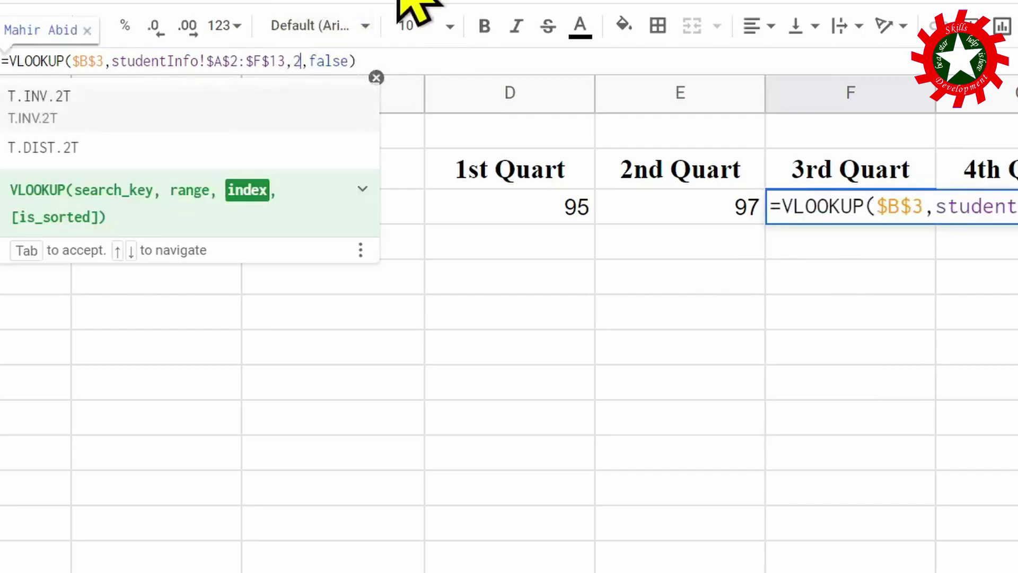
key("BackSpace")
type("5")
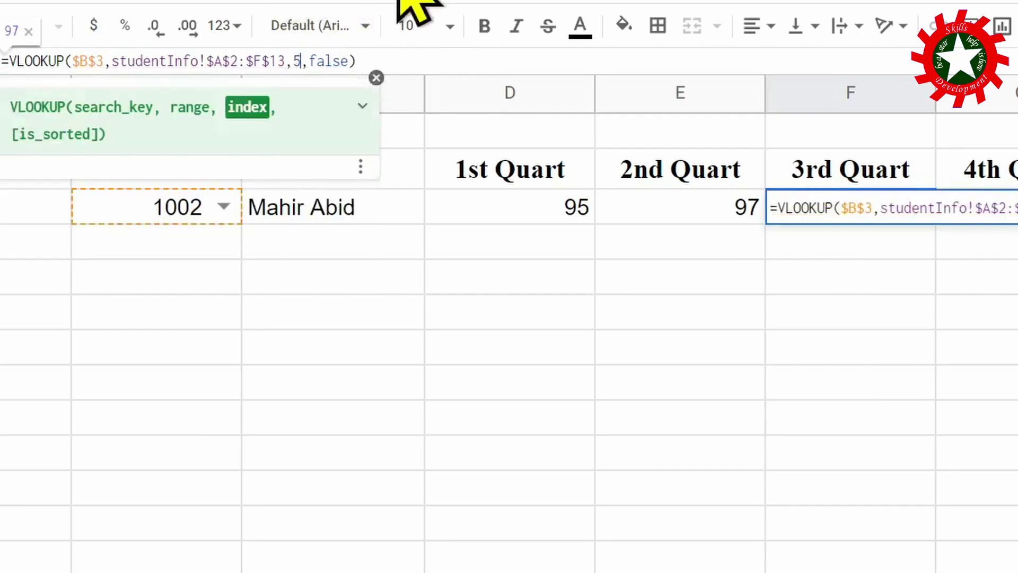
key("Return")
left_click(984, 207)
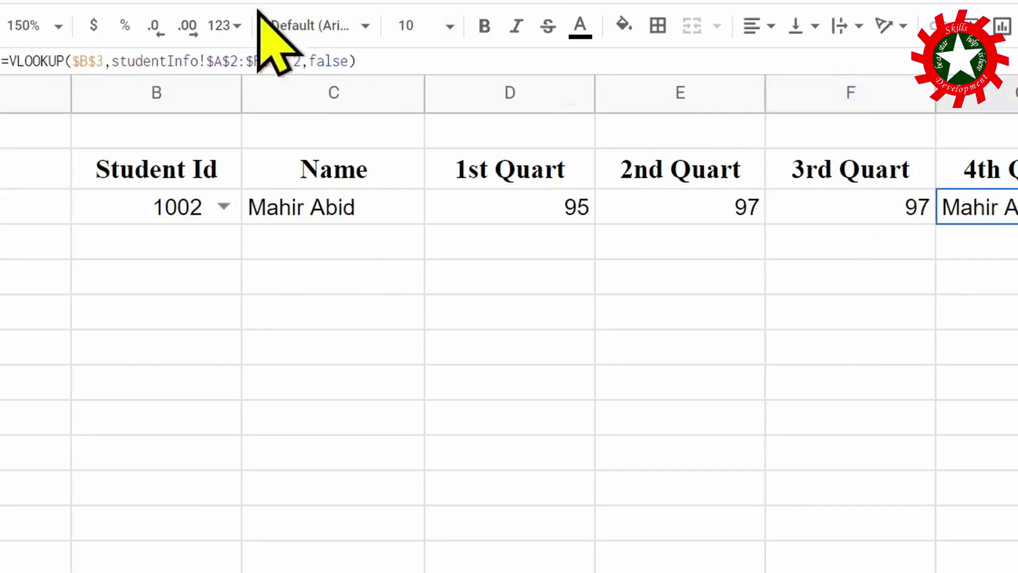
left_click(300, 61)
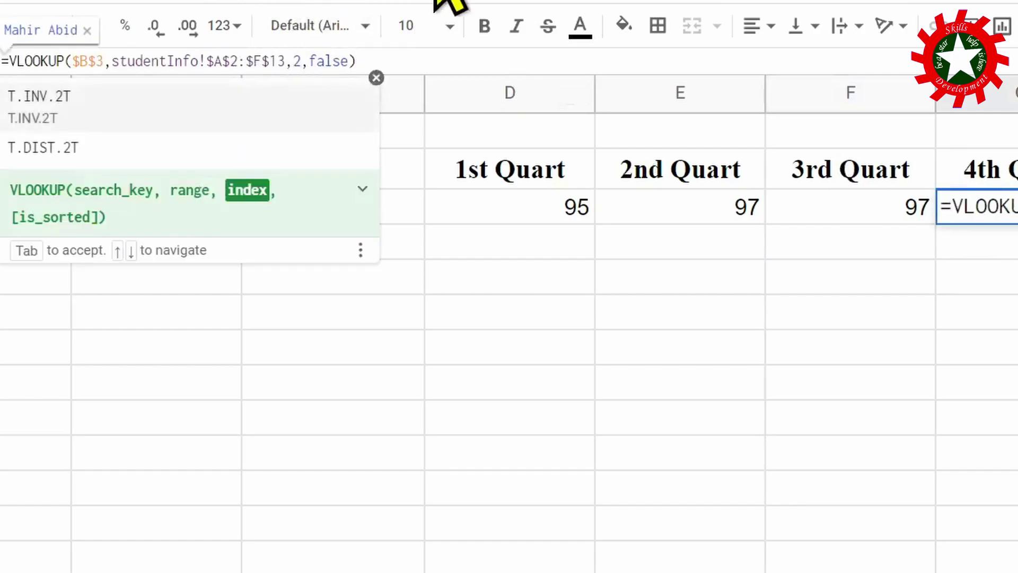
key("BackSpace")
type("6")
key("Return")
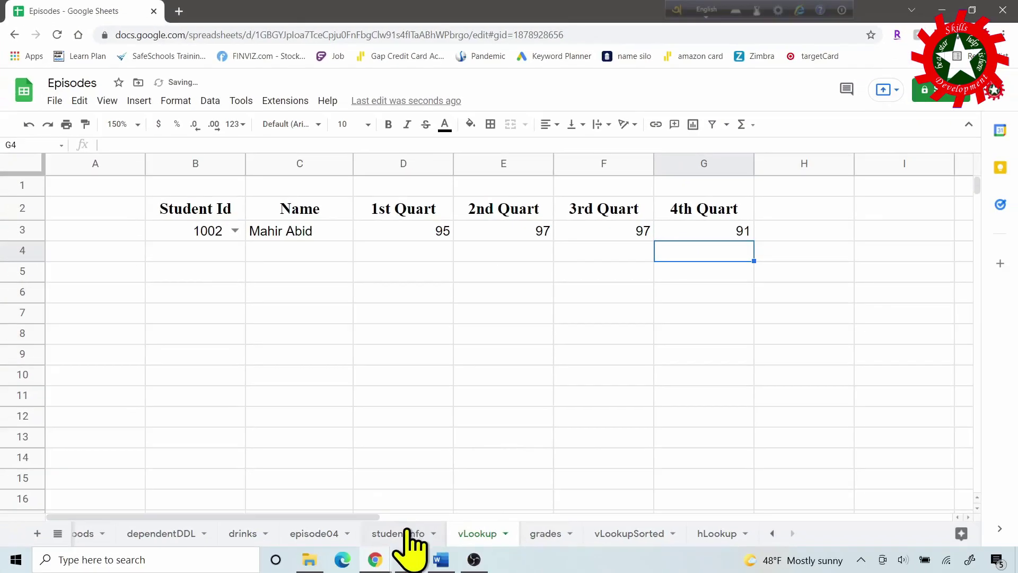
left_click(403, 533)
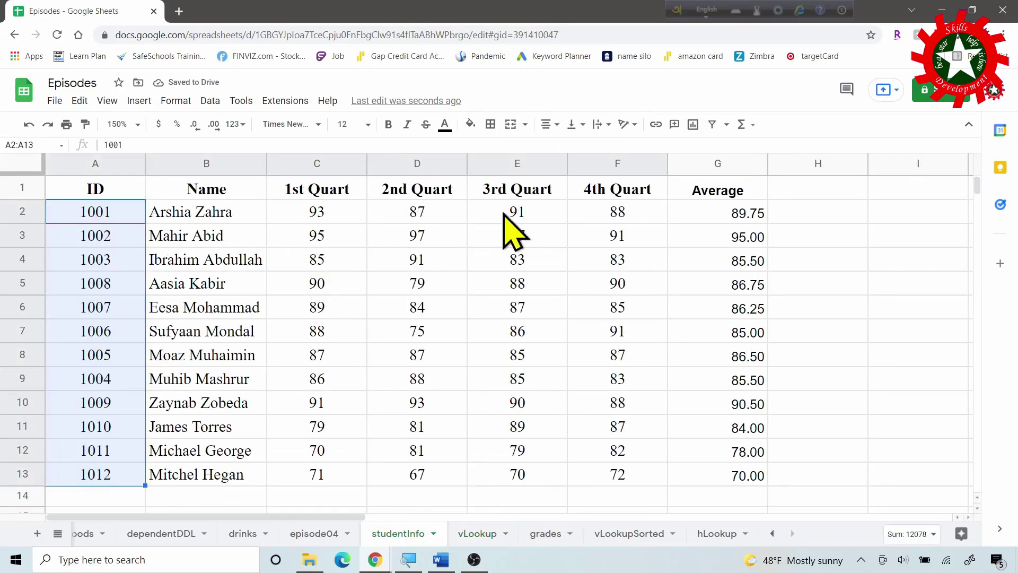
left_click(480, 535)
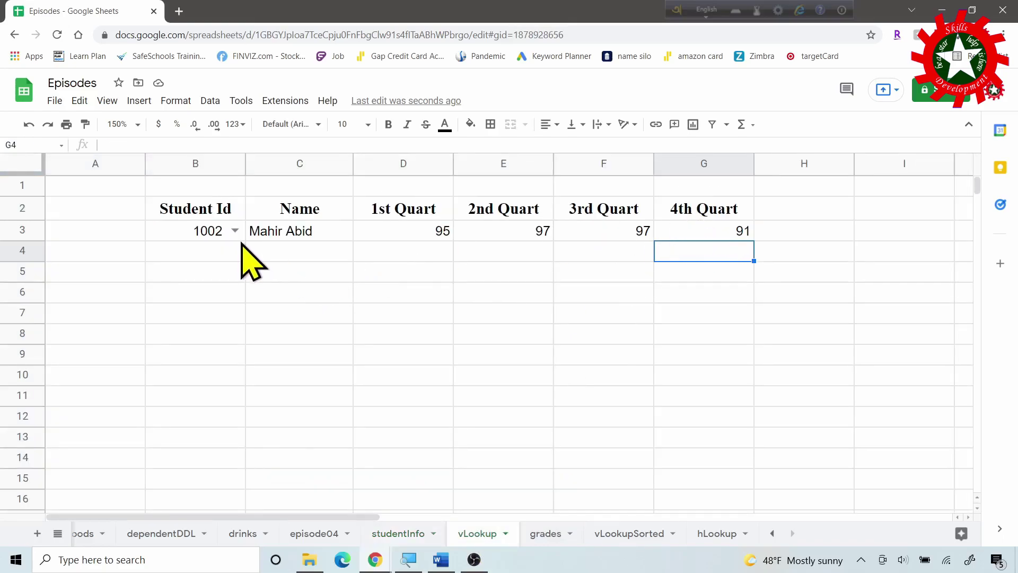
left_click(235, 231)
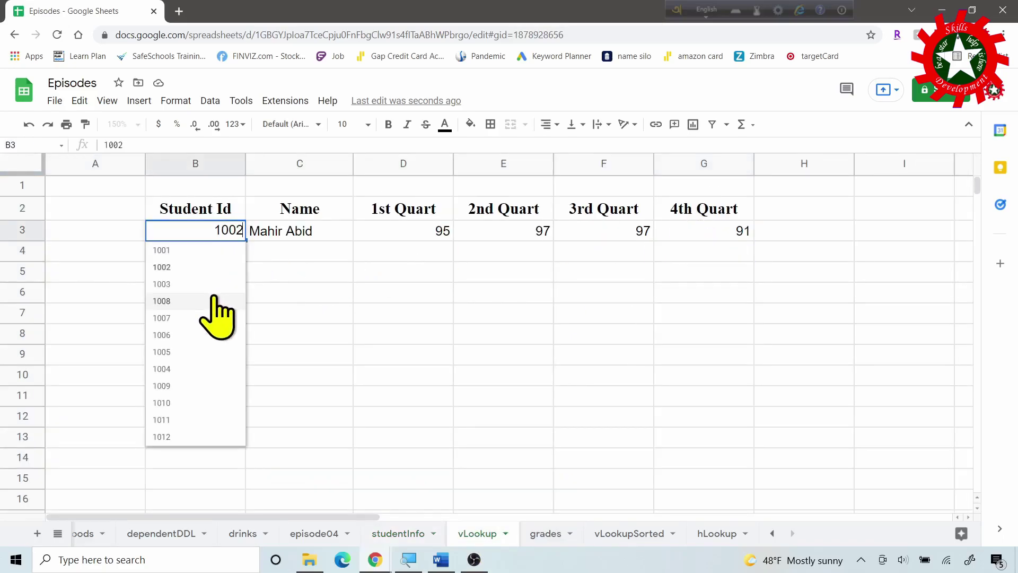
left_click(183, 301)
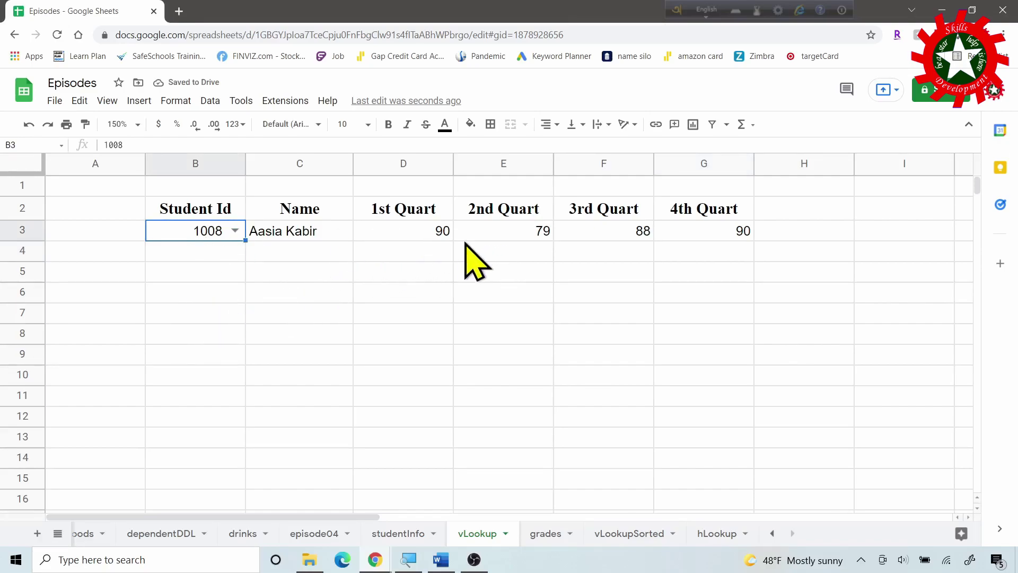
left_click(409, 233)
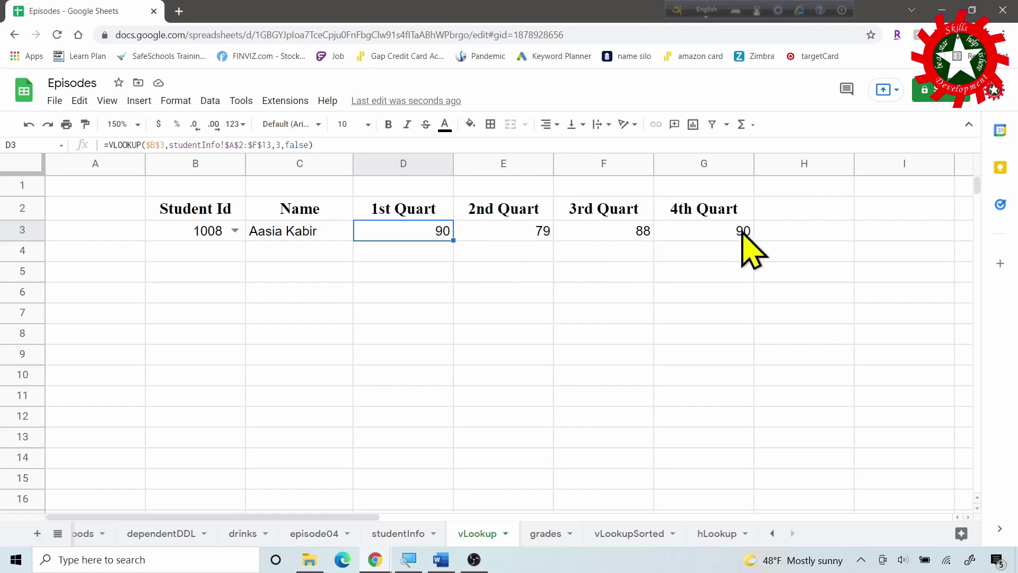
left_click(203, 237)
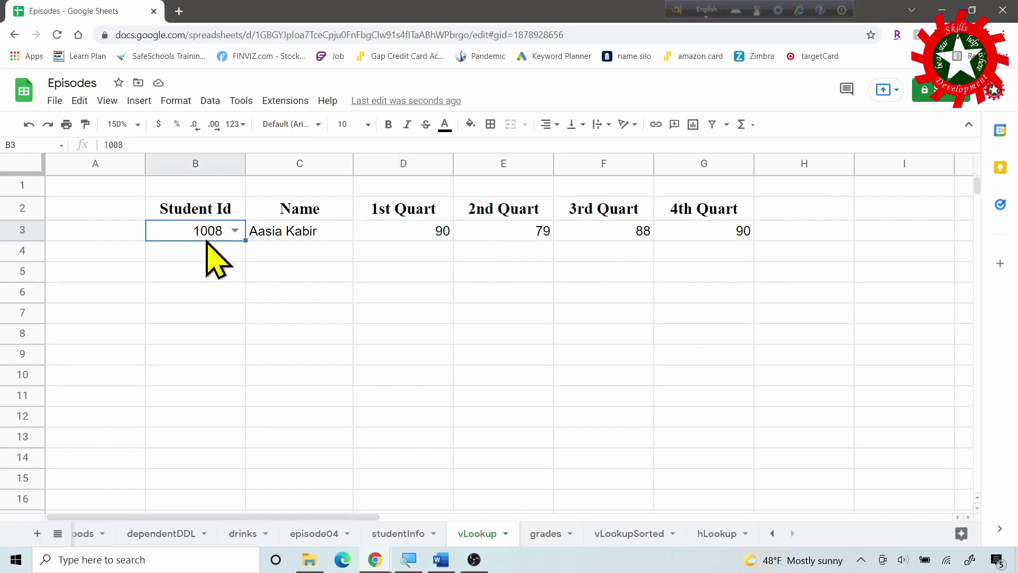
- Verify student 1008's scores 90, 79, 88 and 90 against the studentInfo table
left_click(384, 535)
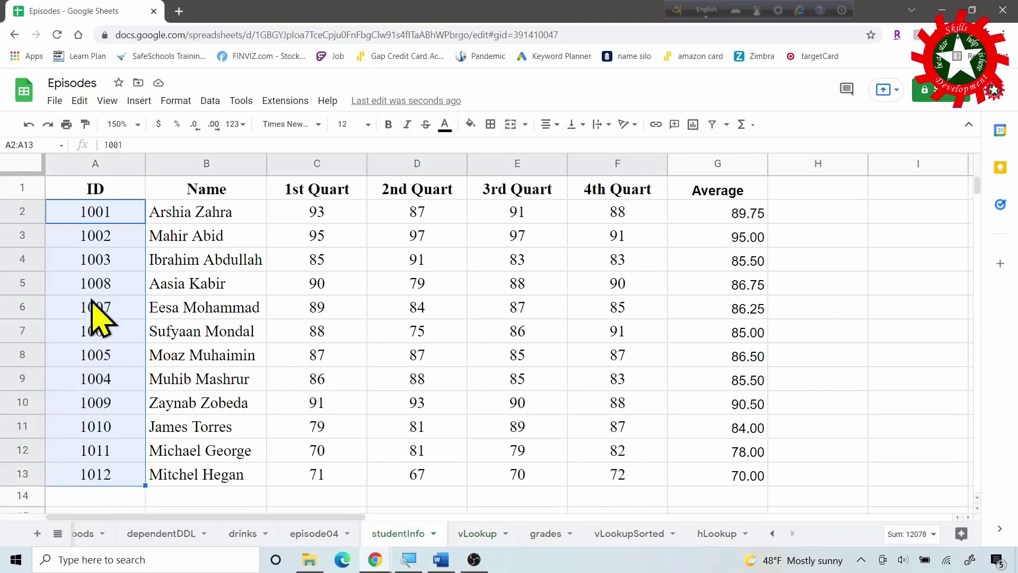
left_click(23, 282)
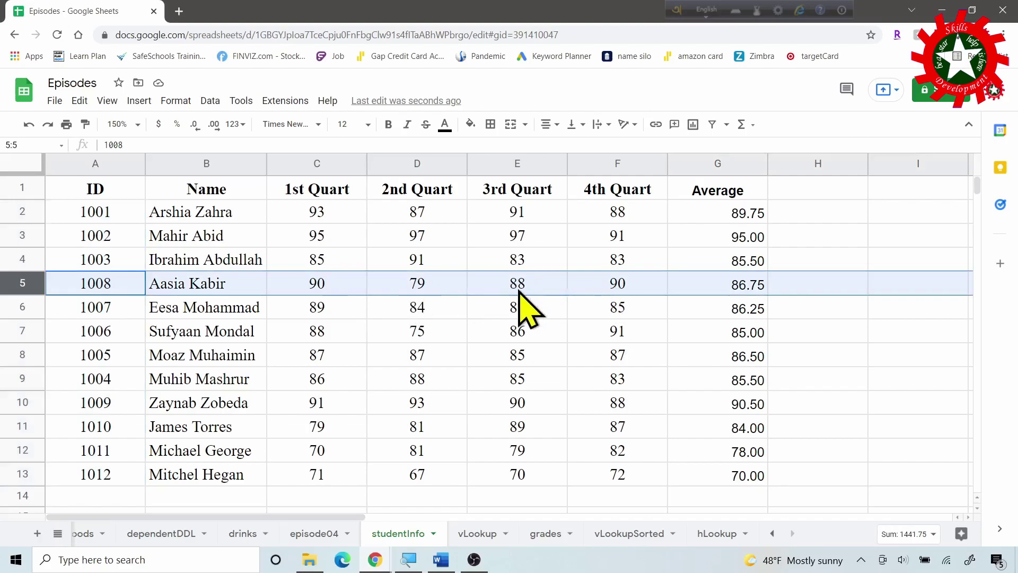
left_click(477, 534)
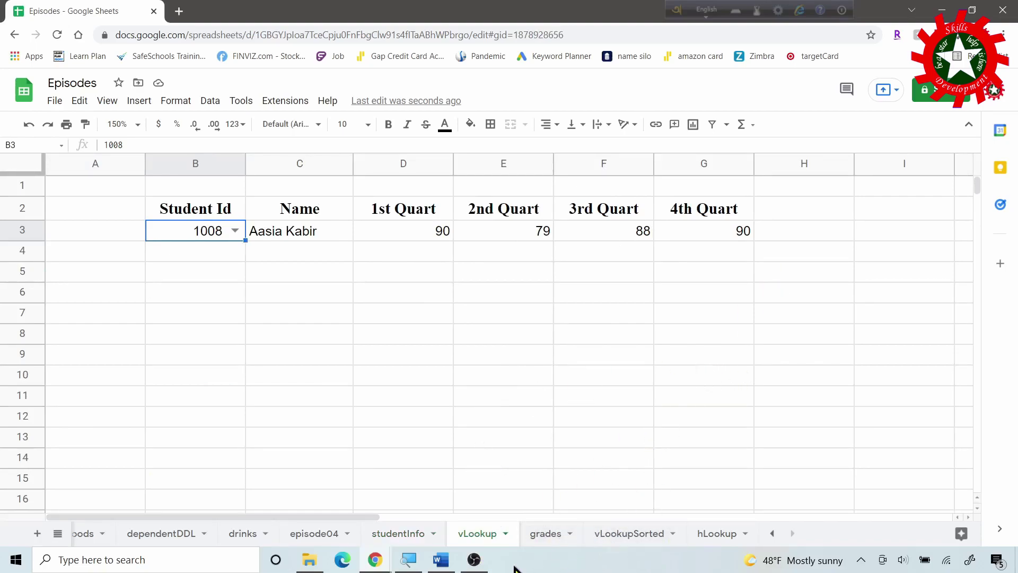
left_click(545, 533)
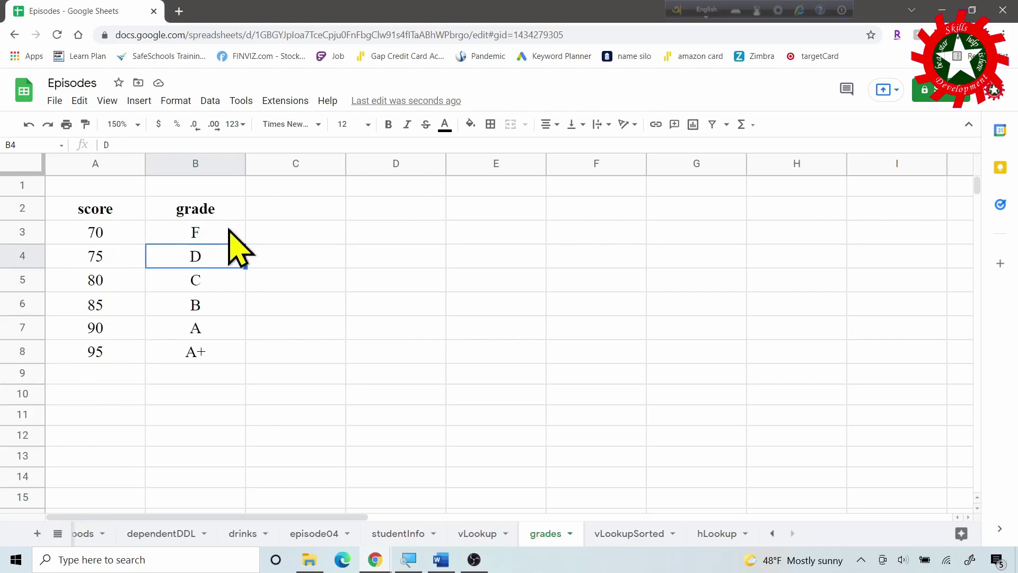
- Switch to the vLookupSorted sheet with Name, Average Score and Grade columns
left_click(631, 533)
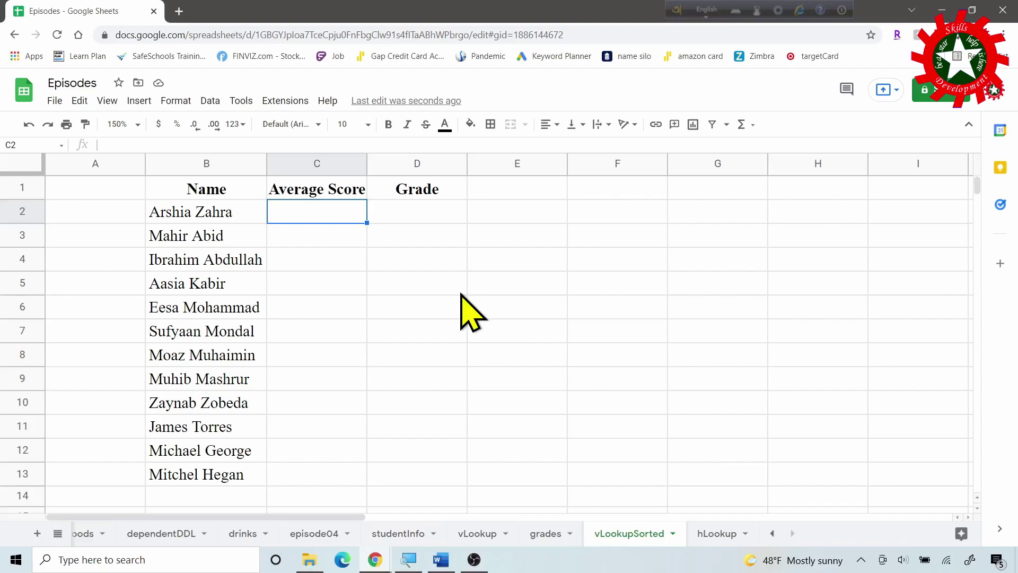
type("=vl")
key("Tab")
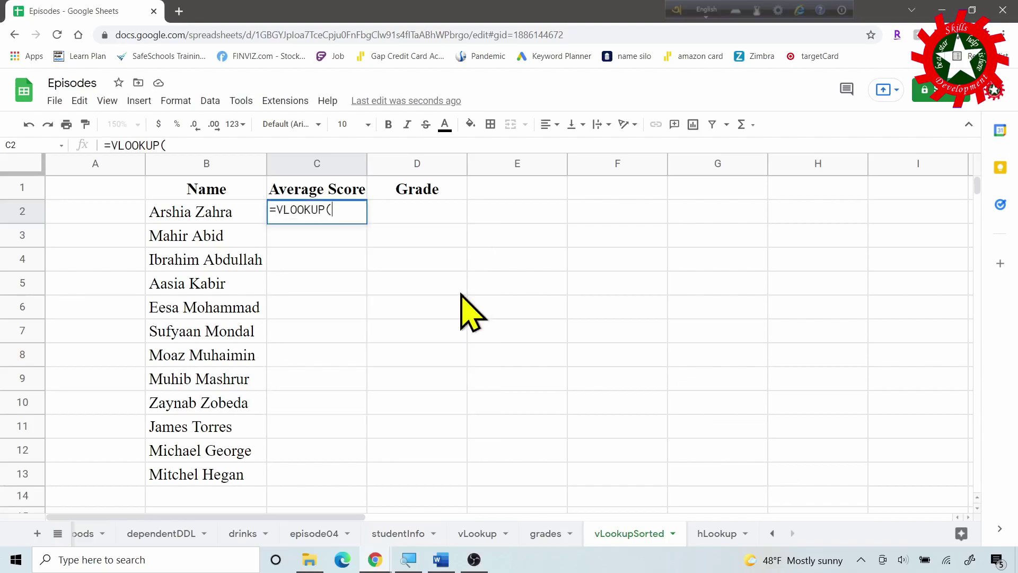
left_click(234, 214)
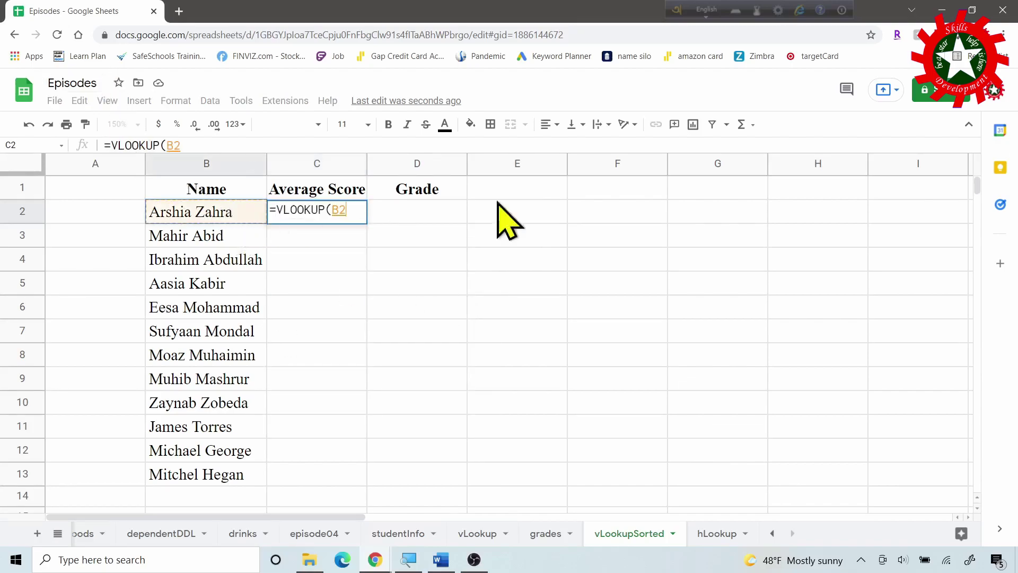
type(",")
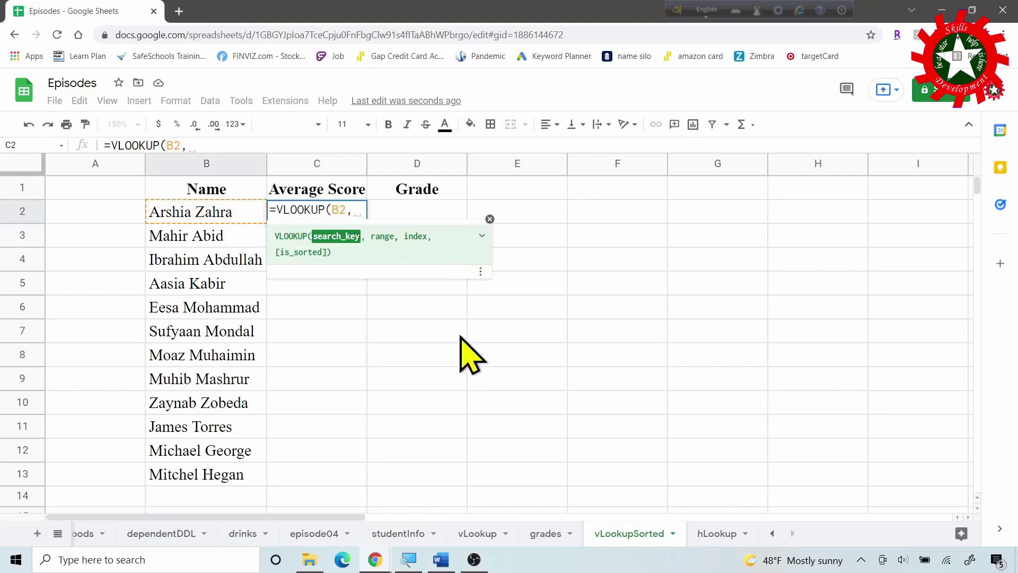
left_click(400, 534)
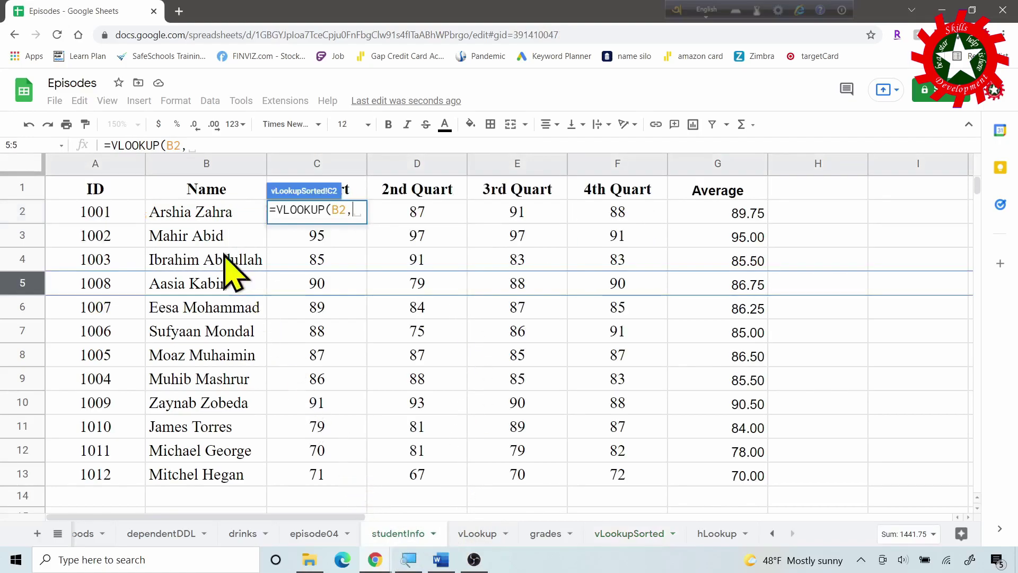
left_click_drag(189, 213, 210, 477)
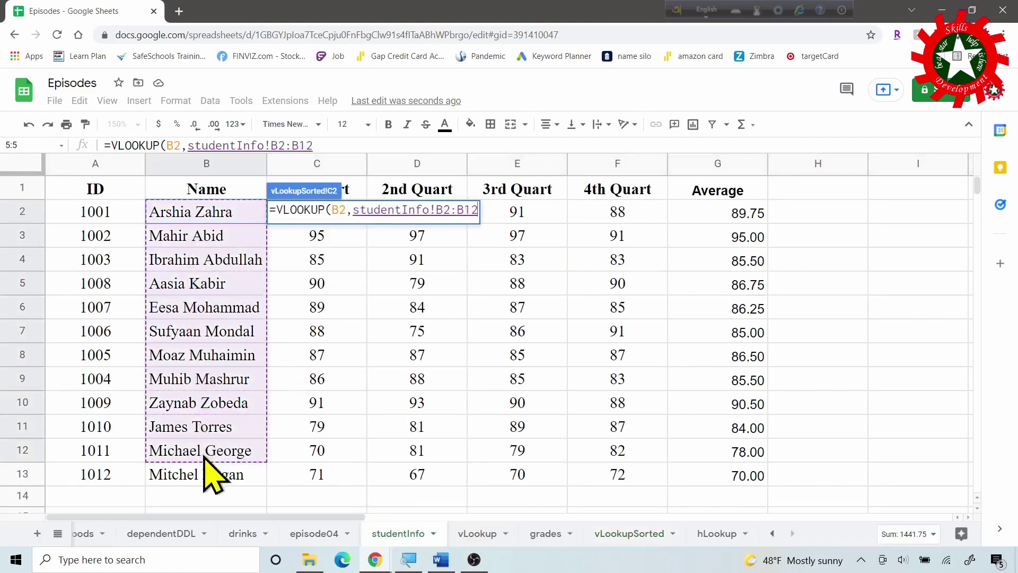
mouse_move(282, 475)
left_mouse_down()
mouse_move(647, 483)
mouse_move(711, 470)
left_mouse_up()
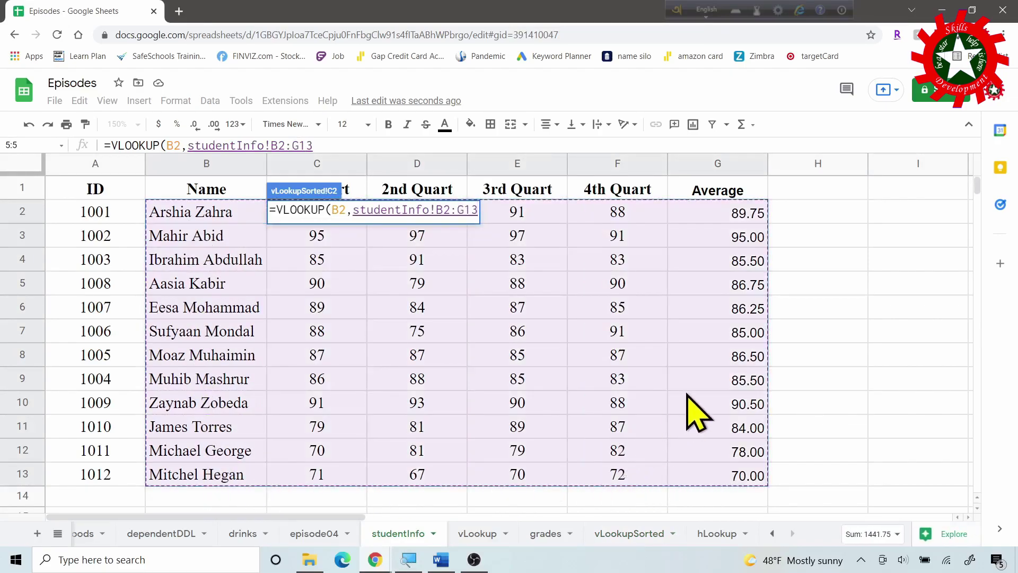
key("F4")
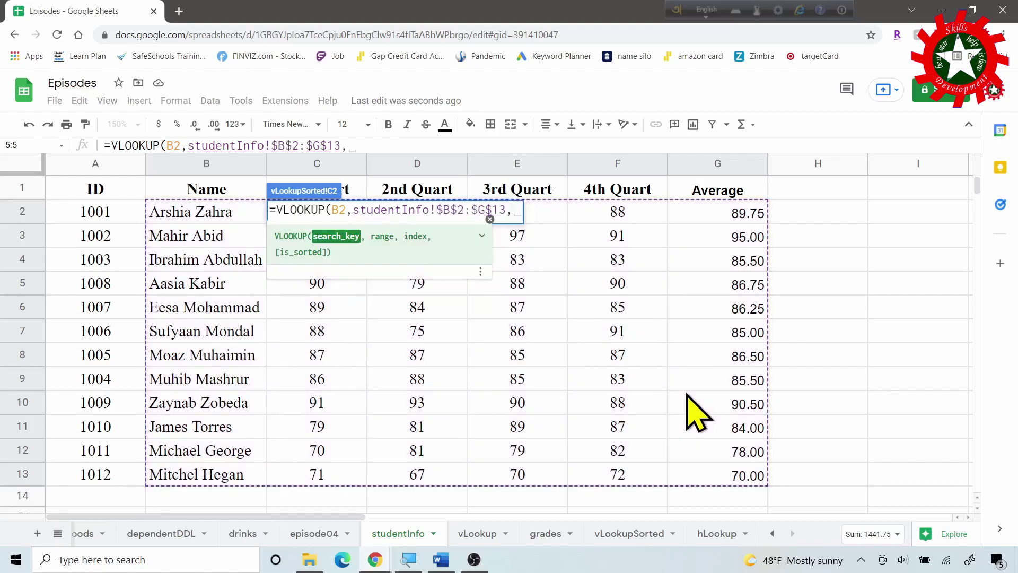
type("6,")
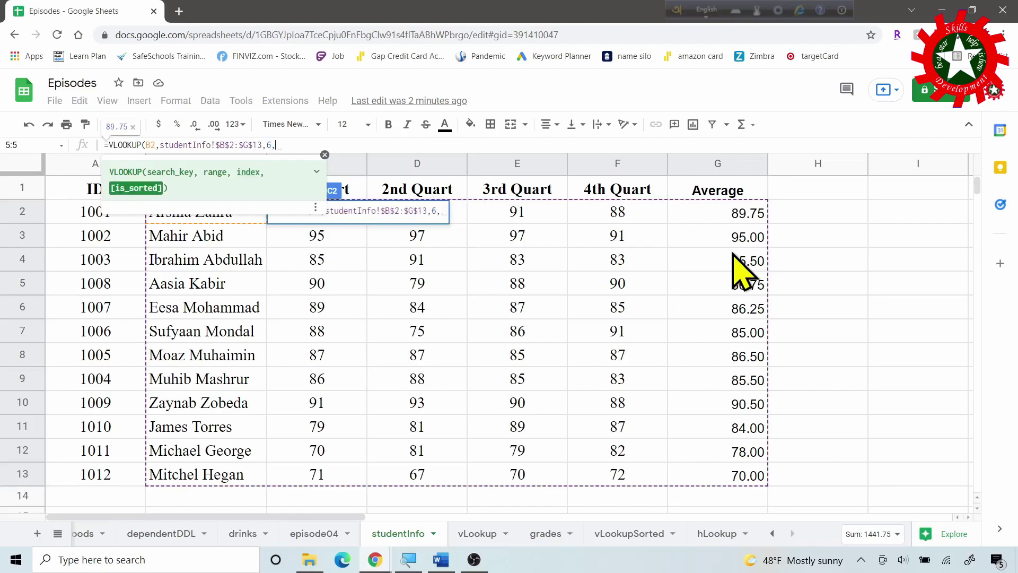
type("fal")
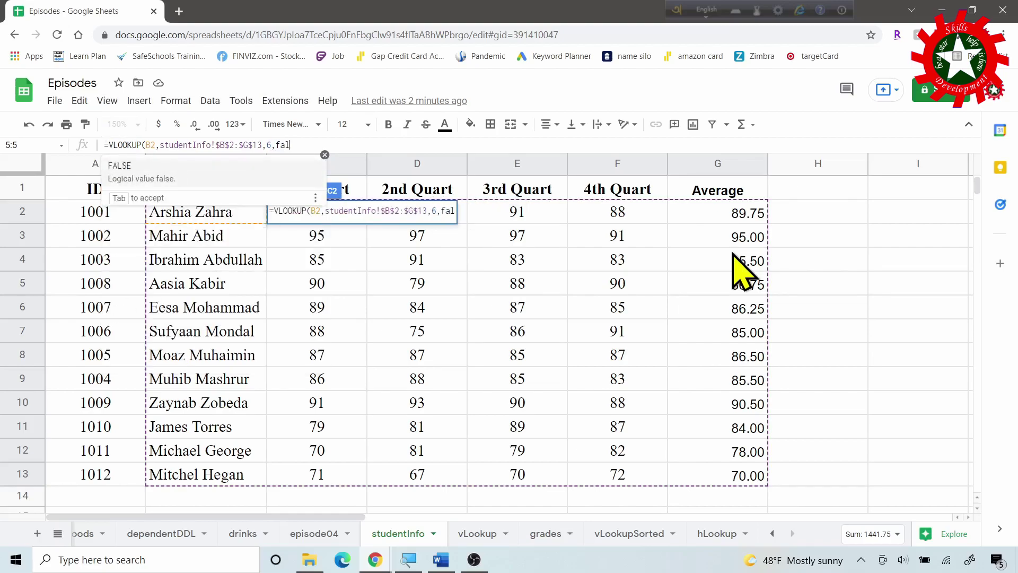
type("se)")
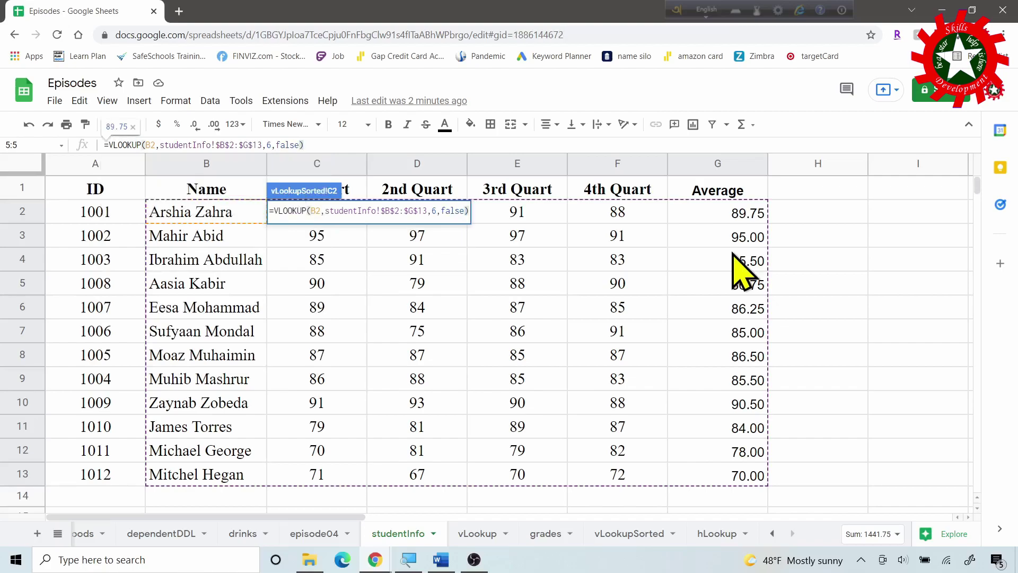
key("Return")
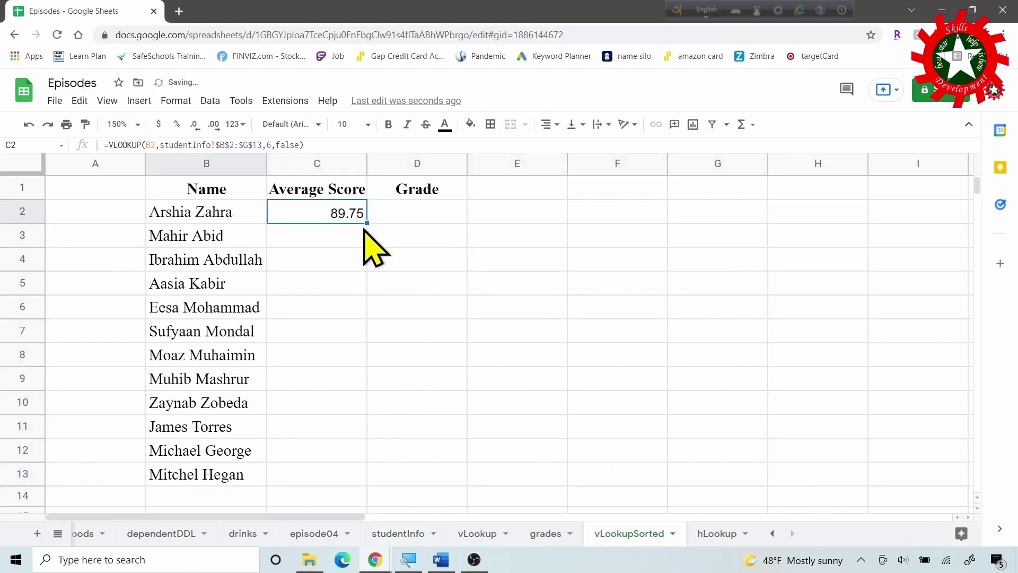
- Fill the average lookup down to C13 and compare against studentInfo's Average column
double_click(367, 221)
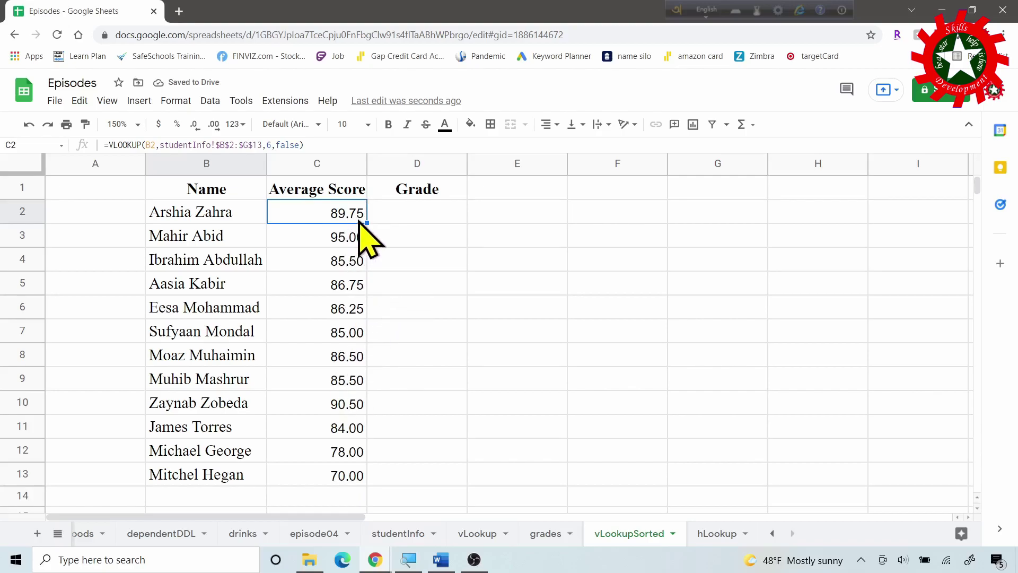
left_click(350, 238)
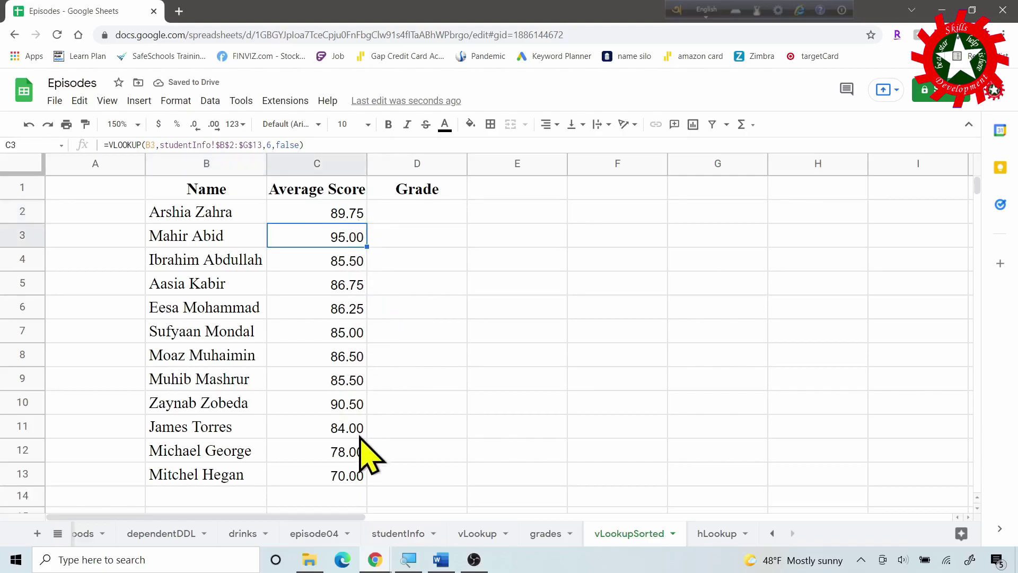
left_click(354, 453)
left_click(356, 476)
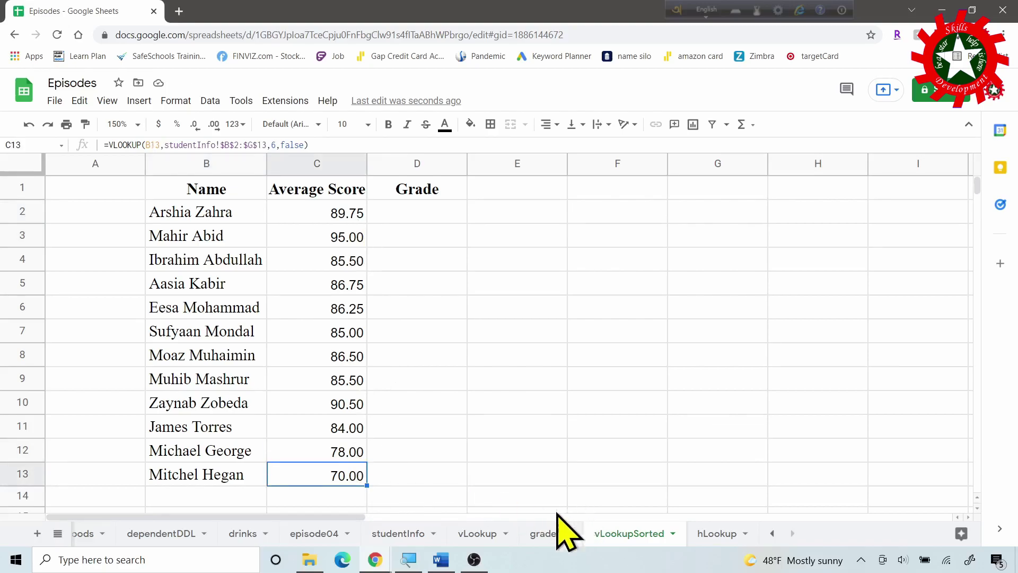
left_click(406, 533)
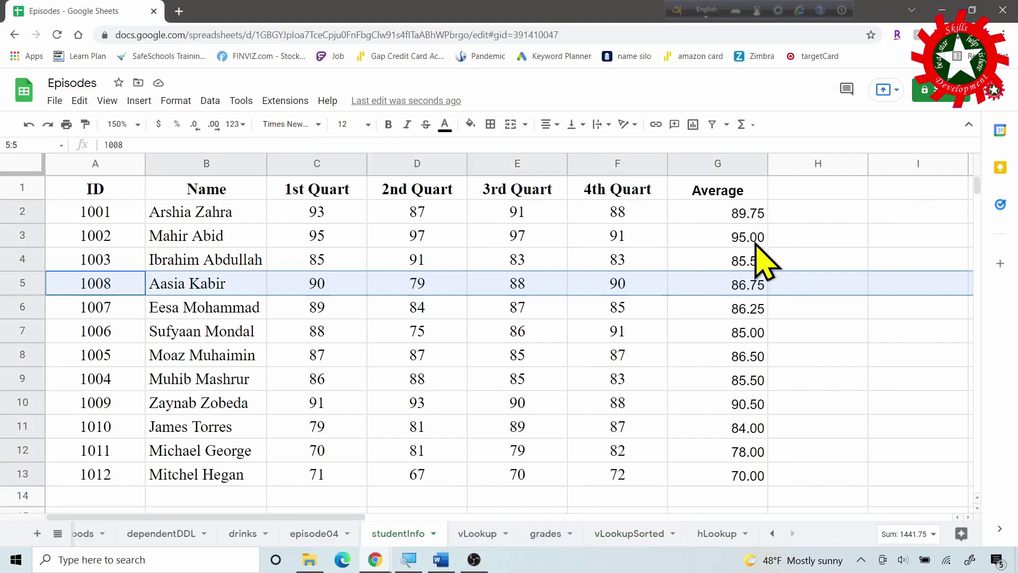
left_click(755, 244)
- Check the remaining studentInfo averages, select D2 on vLookupSorted, then view the grades table
left_click(734, 451)
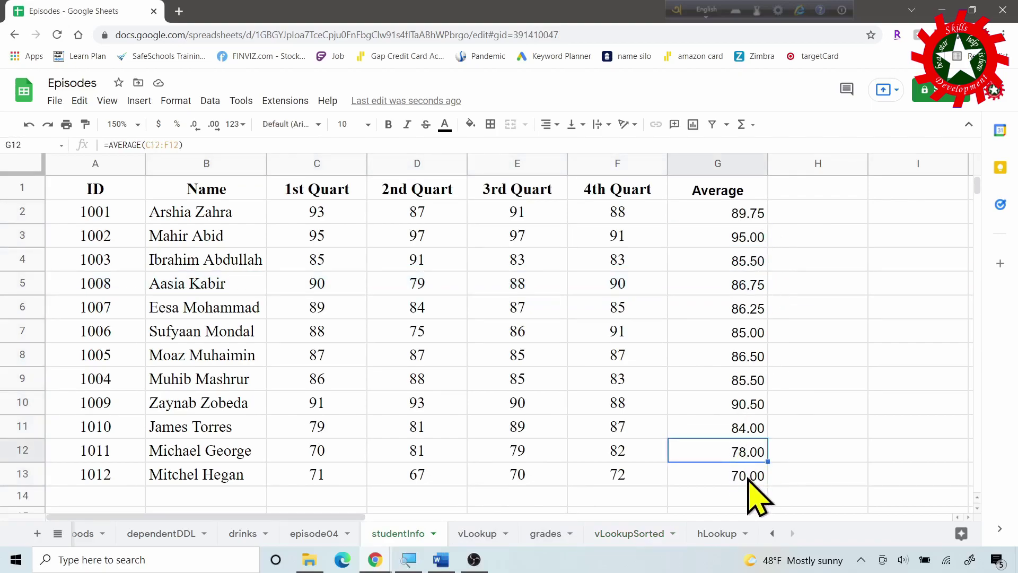
left_click(737, 477)
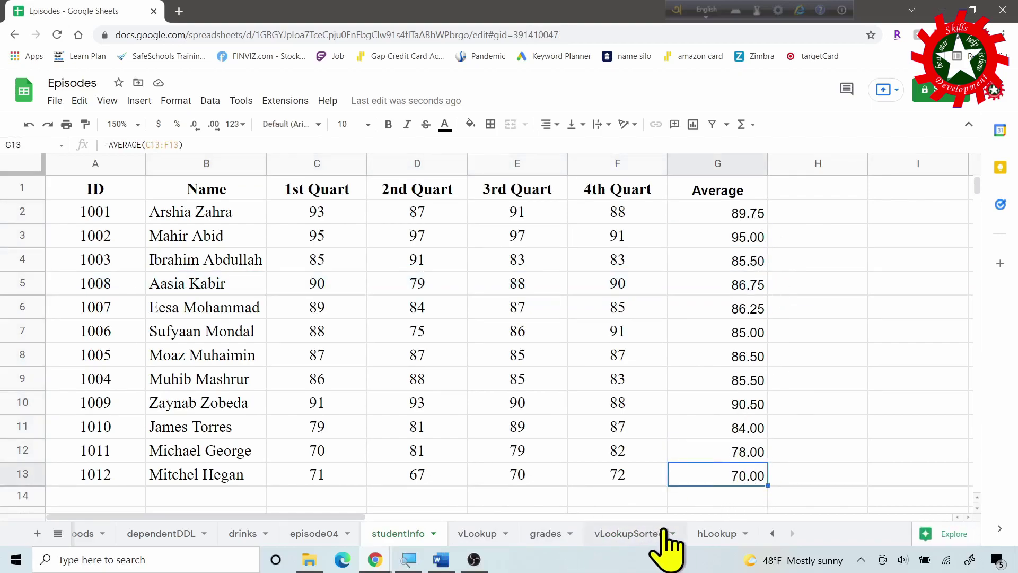
left_click(650, 535)
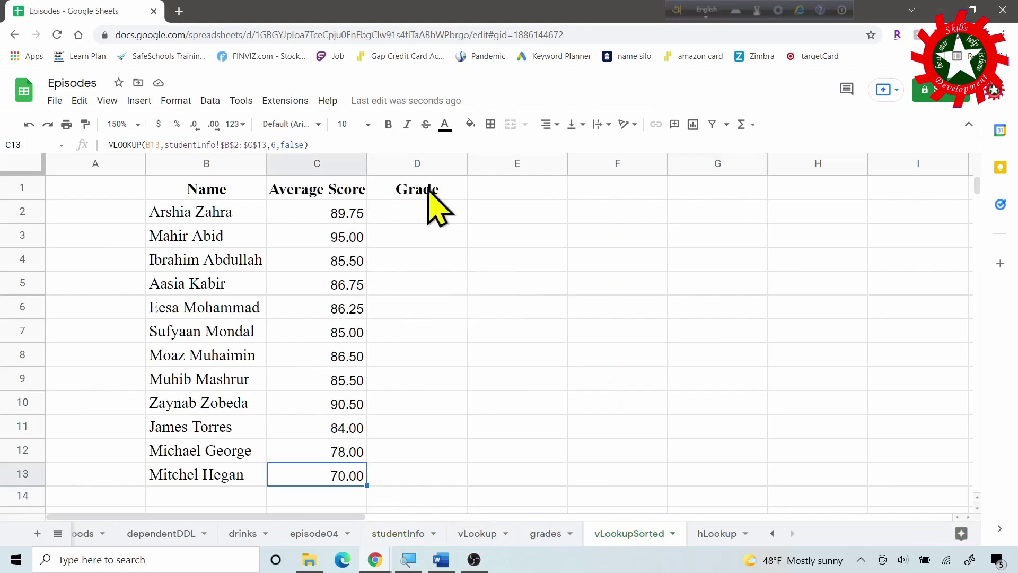
left_click(413, 210)
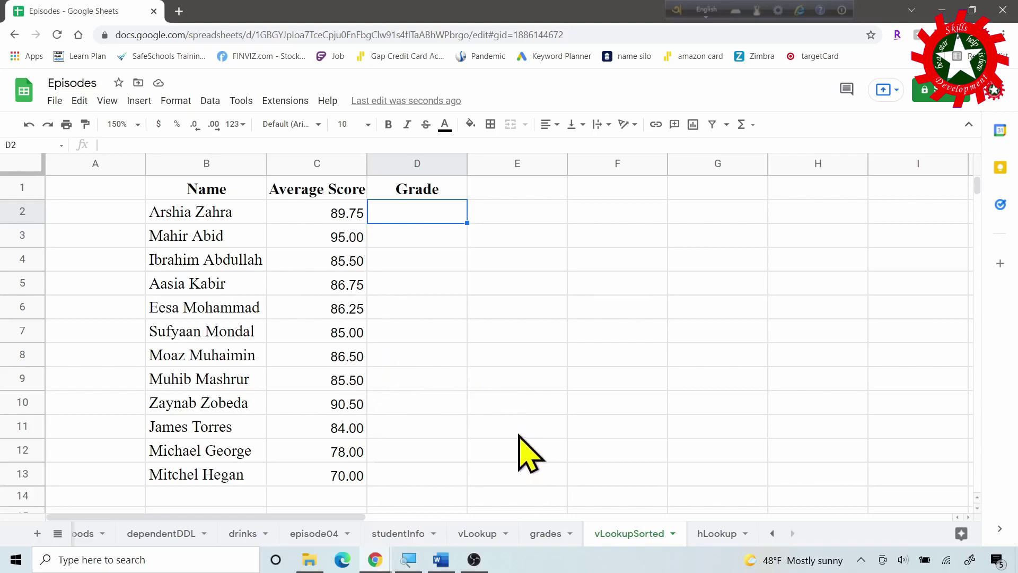
left_click(540, 534)
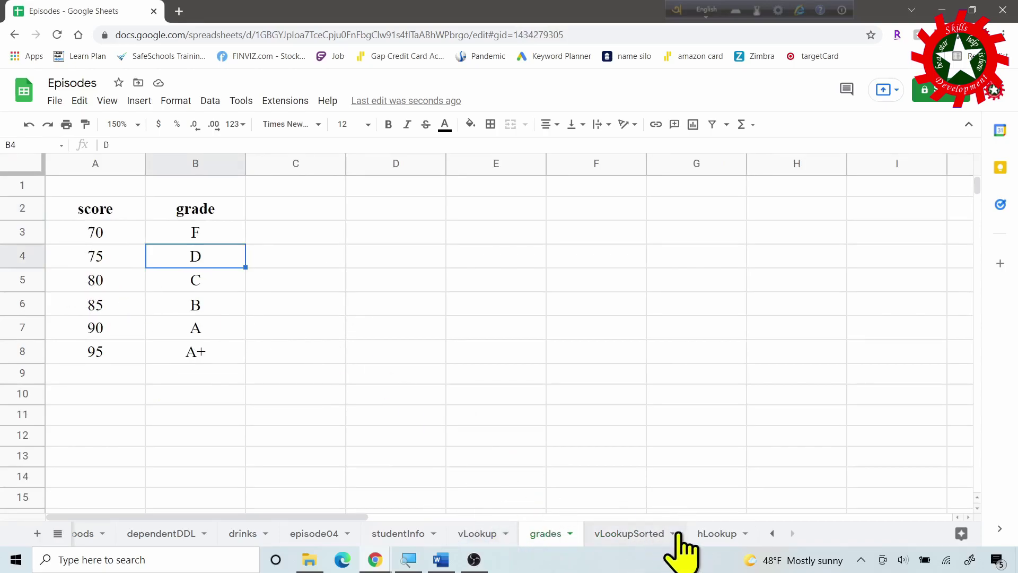
- Enter =VLOOKUP(C2,grades!$A$3:$B$8,2,true) in D2 for an approximate-match letter grade
left_click(652, 535)
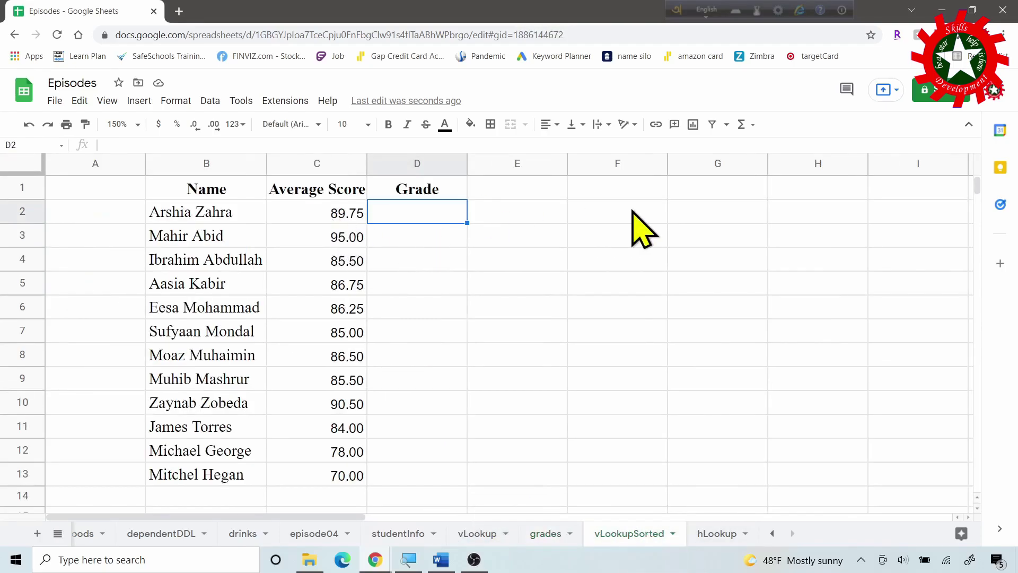
type("=vl")
key("Tab")
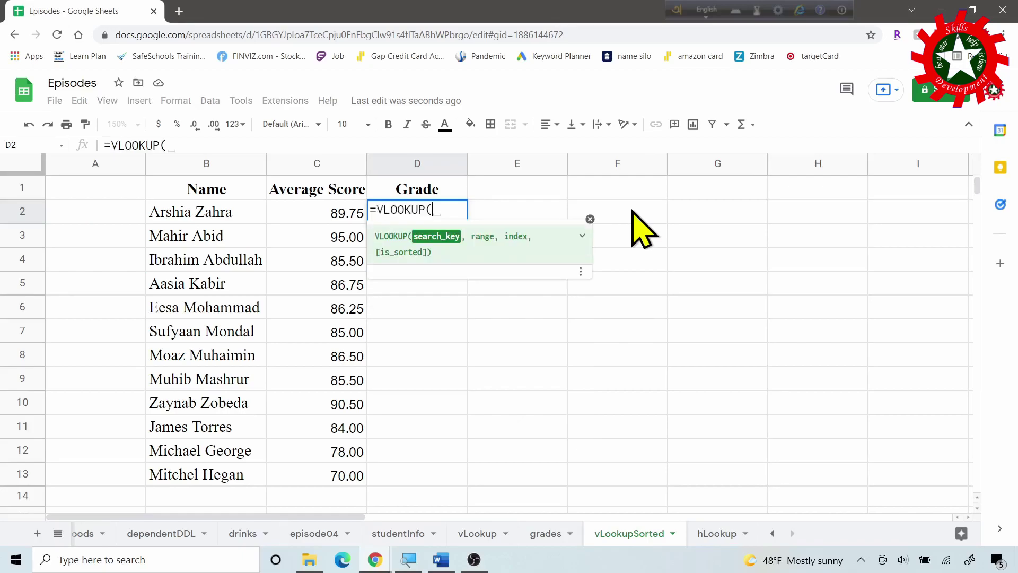
left_click(345, 212)
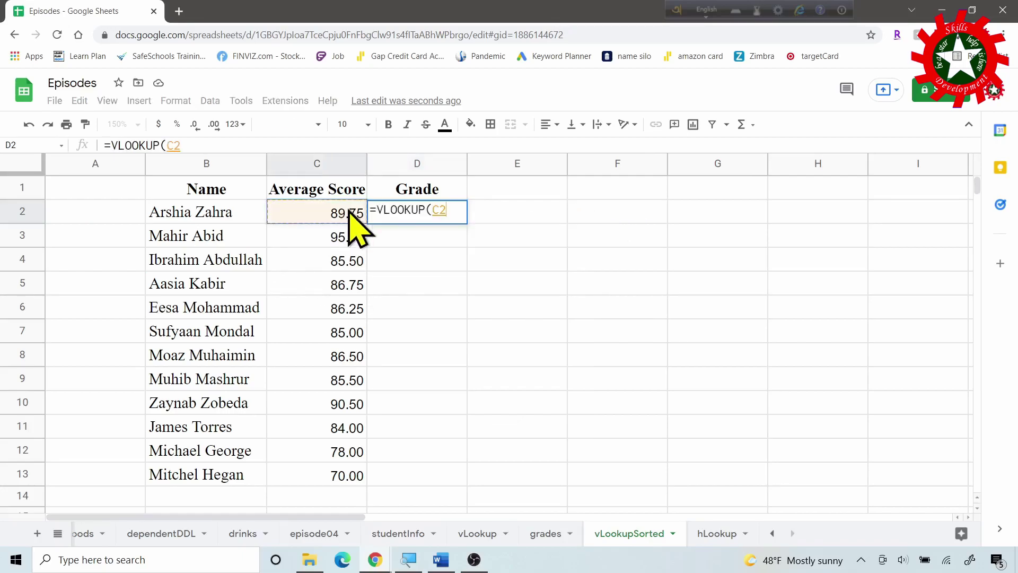
type(",")
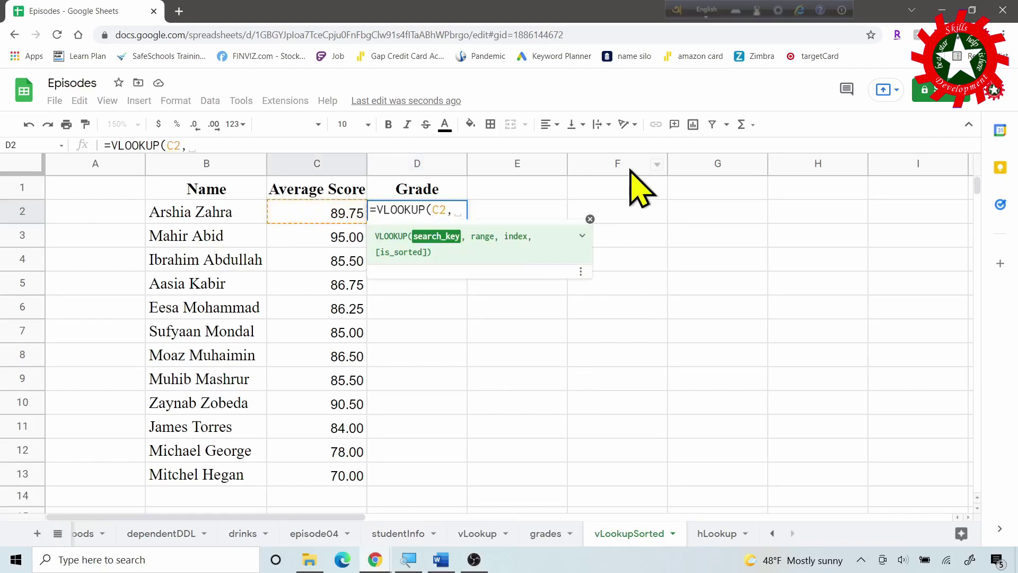
left_click(546, 534)
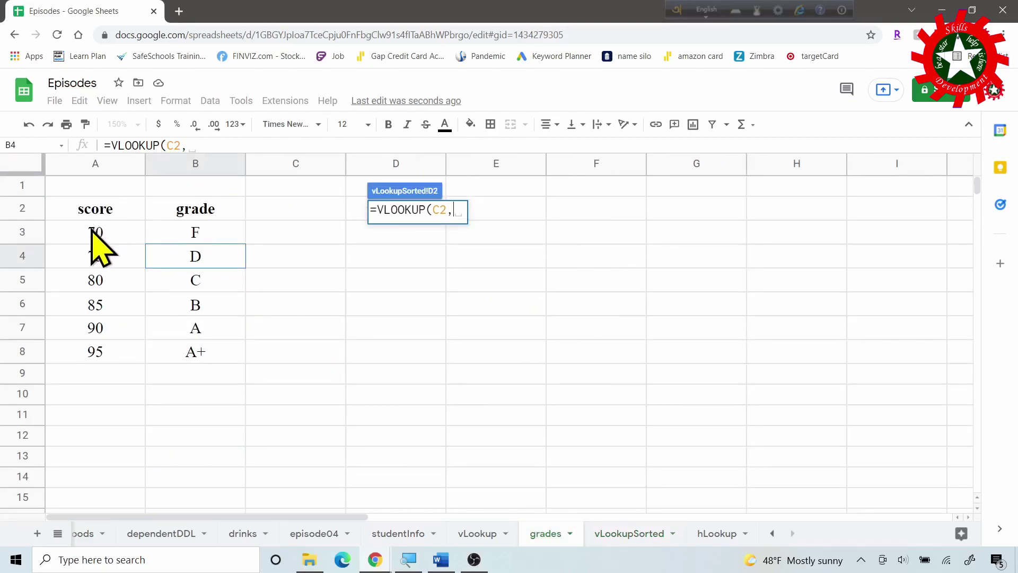
mouse_move(93, 229)
left_mouse_down()
mouse_move(200, 295)
mouse_move(202, 355)
left_mouse_up()
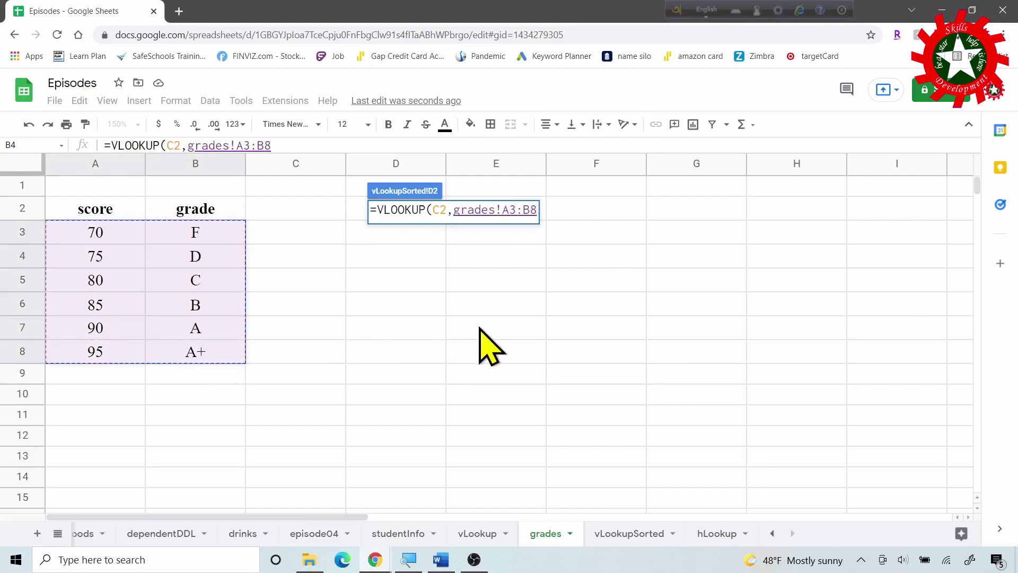
type(",")
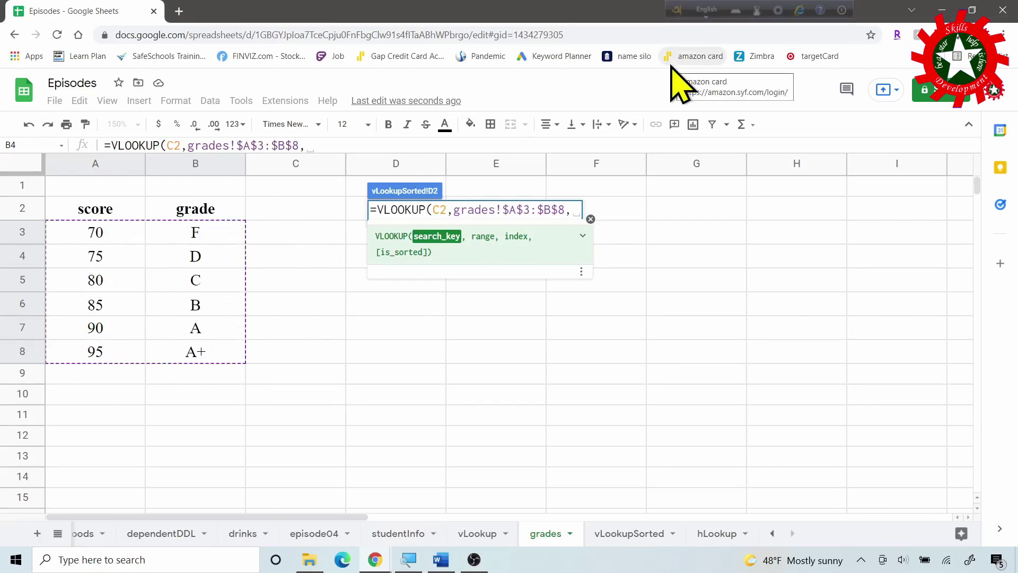
left_click(304, 145)
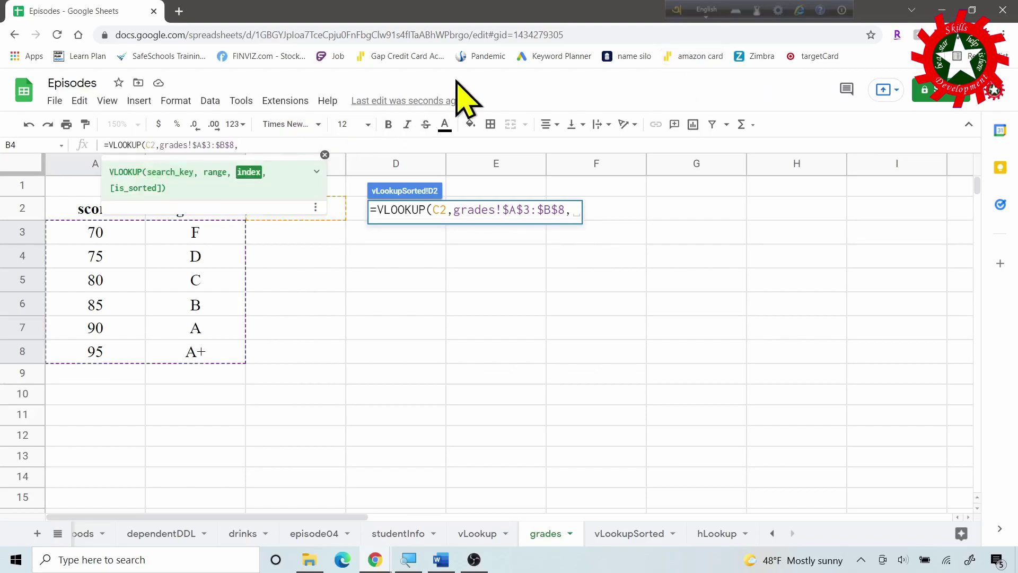
type("2,")
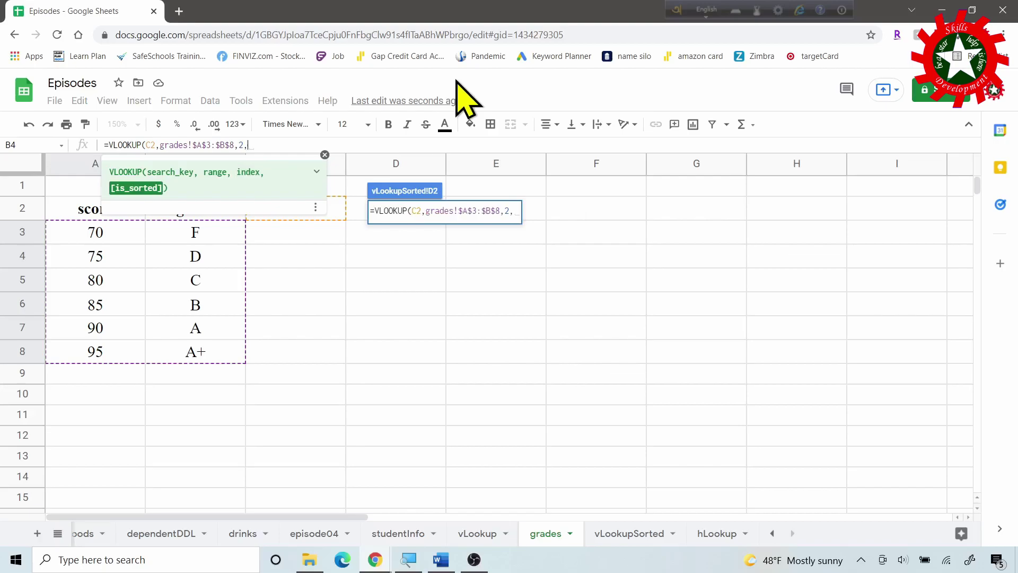
type("true")
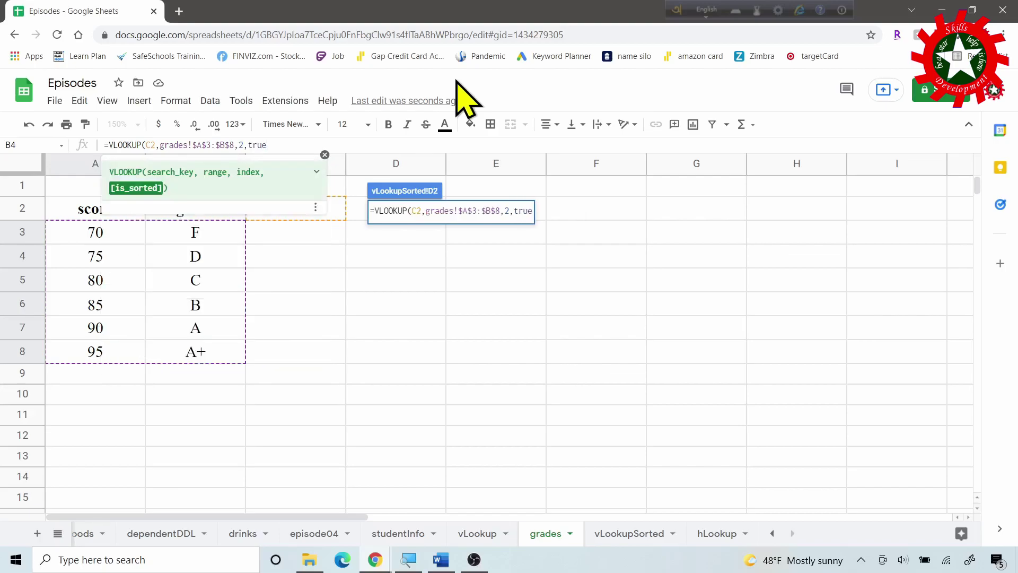
type(")")
key("Return")
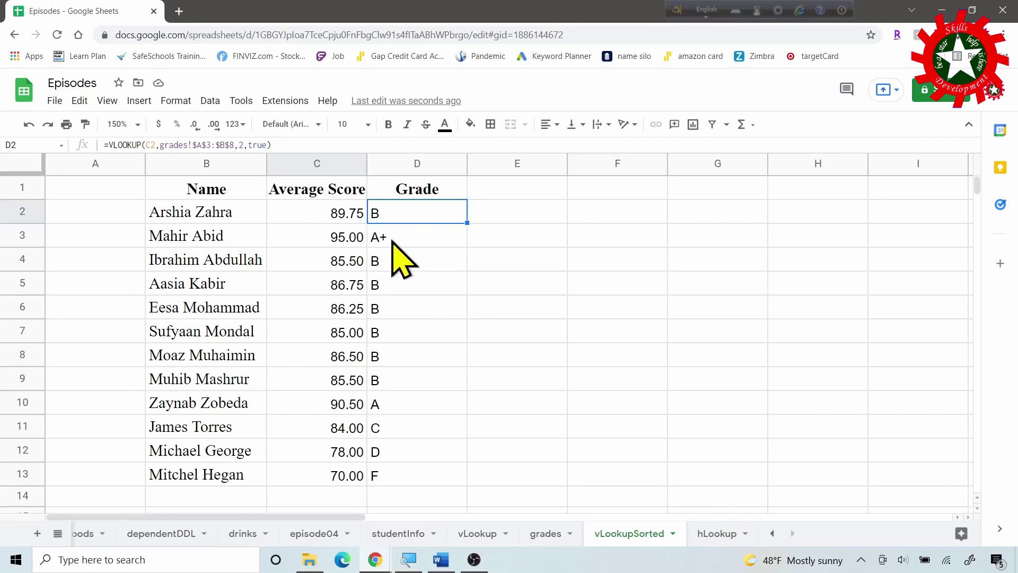
- Review the grades table's 85, 90 and 95 (A+) score-to-grade pairs
left_click(544, 534)
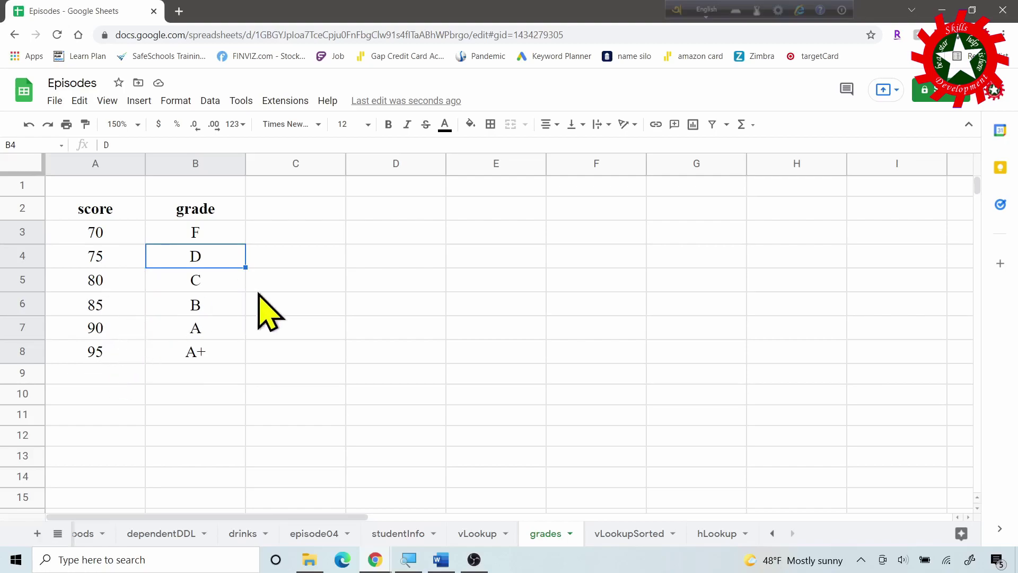
left_click(110, 308)
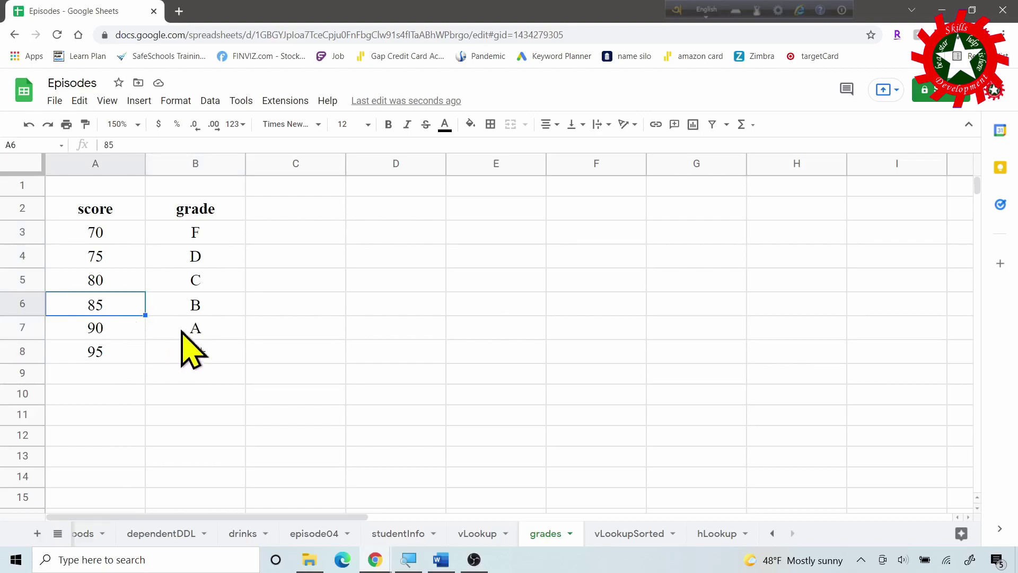
left_click(214, 341)
type("A+")
left_click(104, 329)
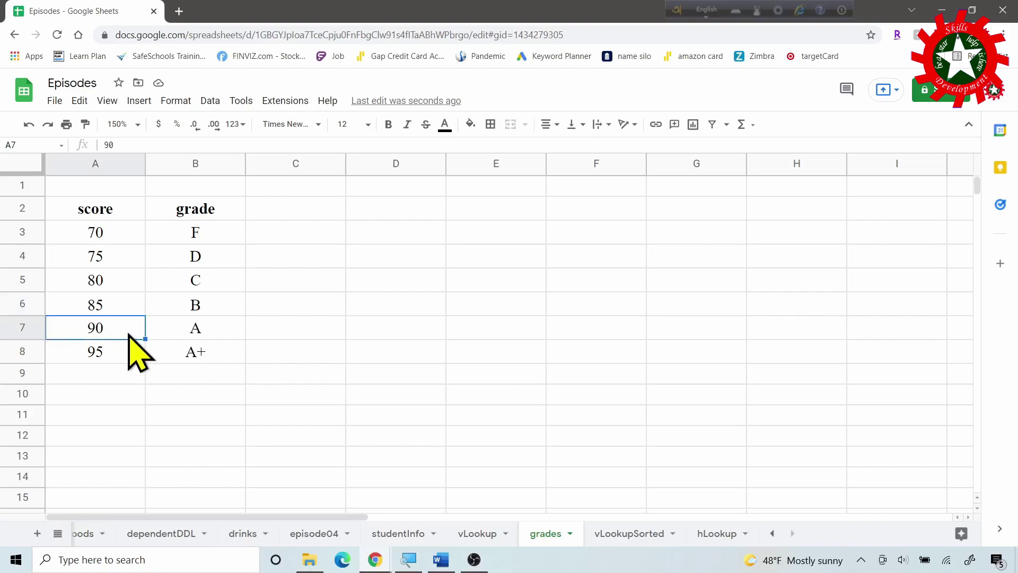
left_click(209, 334)
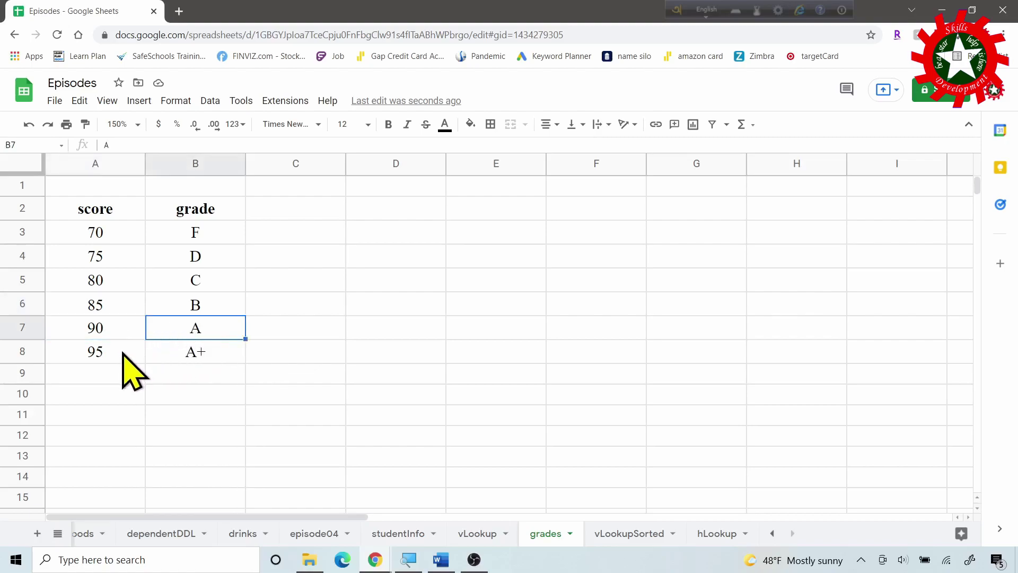
left_click(106, 353)
left_click(190, 354)
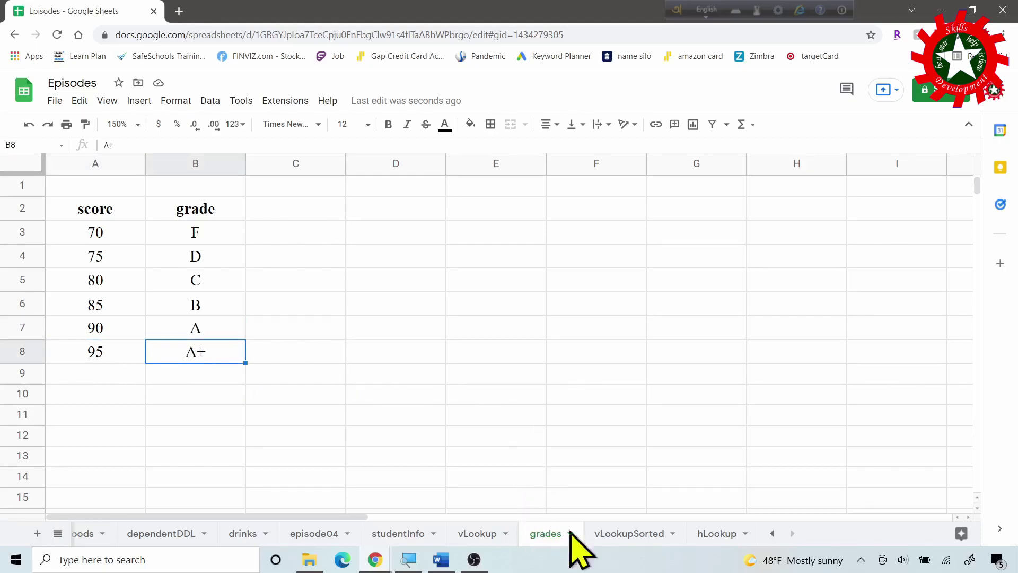
- Check the run of B grades on vLookupSorted before moving to the hLookup sheet
left_click(640, 533)
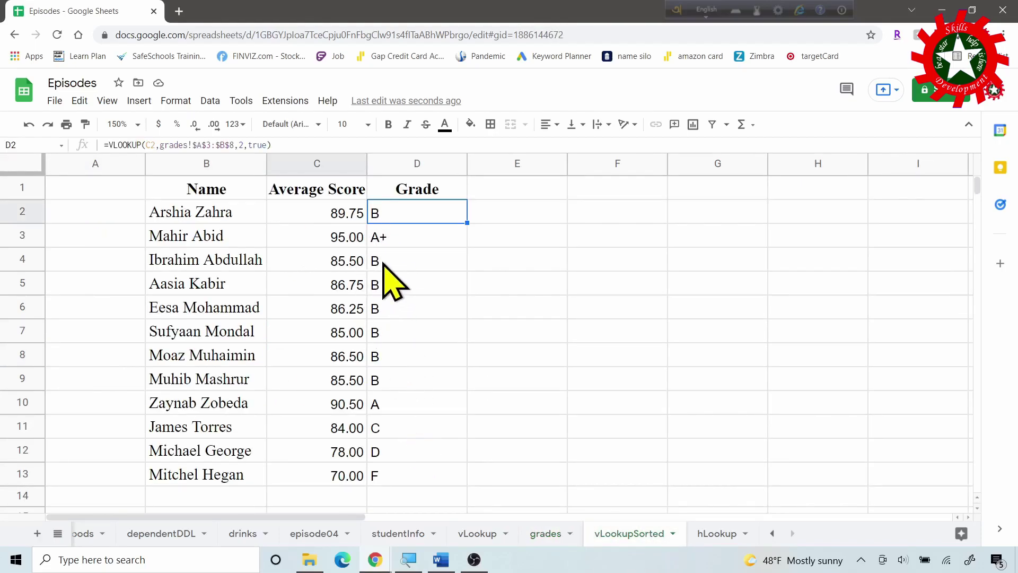
left_click_drag(385, 264, 393, 379)
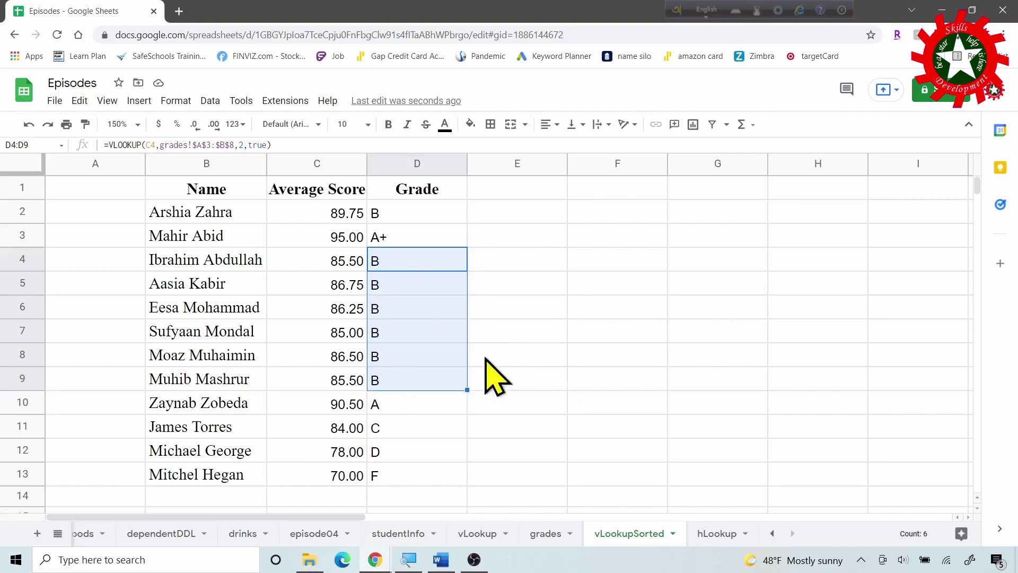
left_click(713, 533)
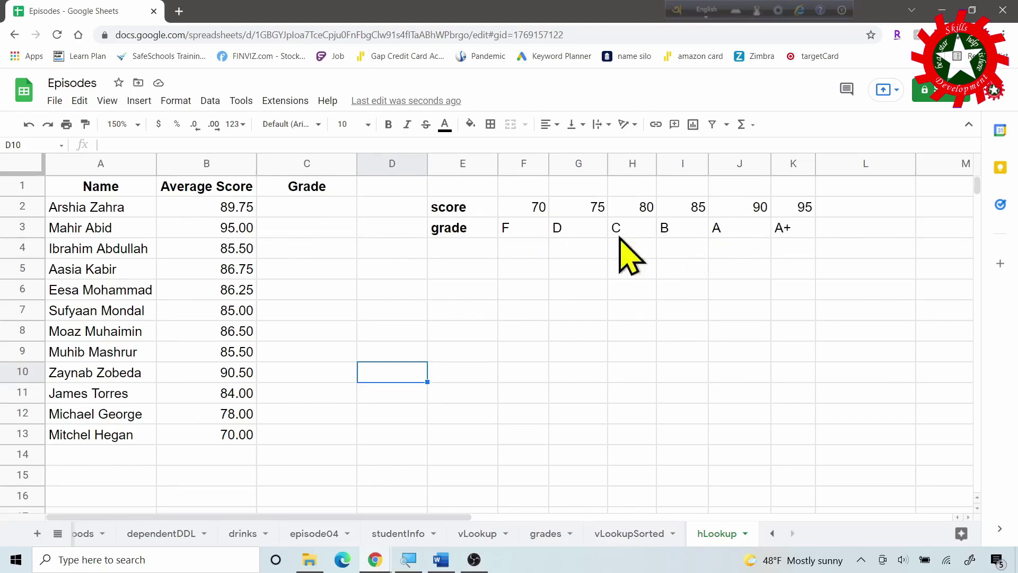
- Enter =HLOOKUP(B2,$E$2:$K$3,2,true) in C2 to grade from the horizontal score table
left_click(298, 209)
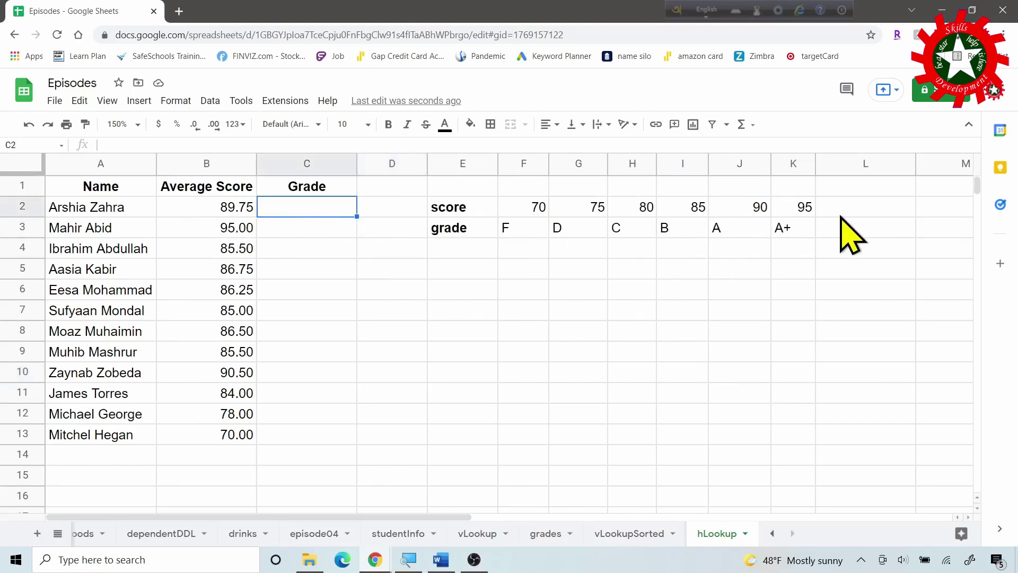
type("=h")
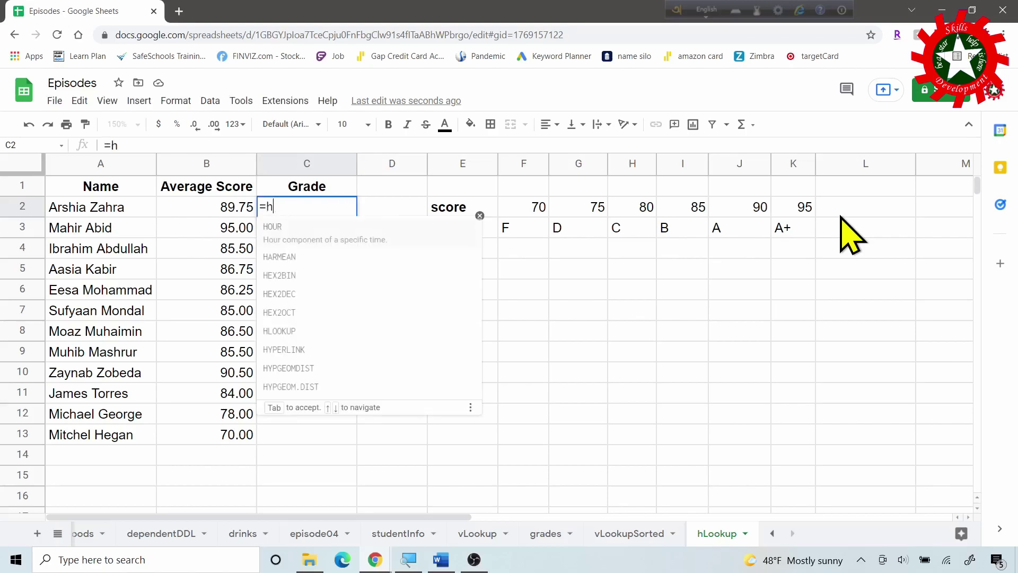
type("lo")
key("Tab")
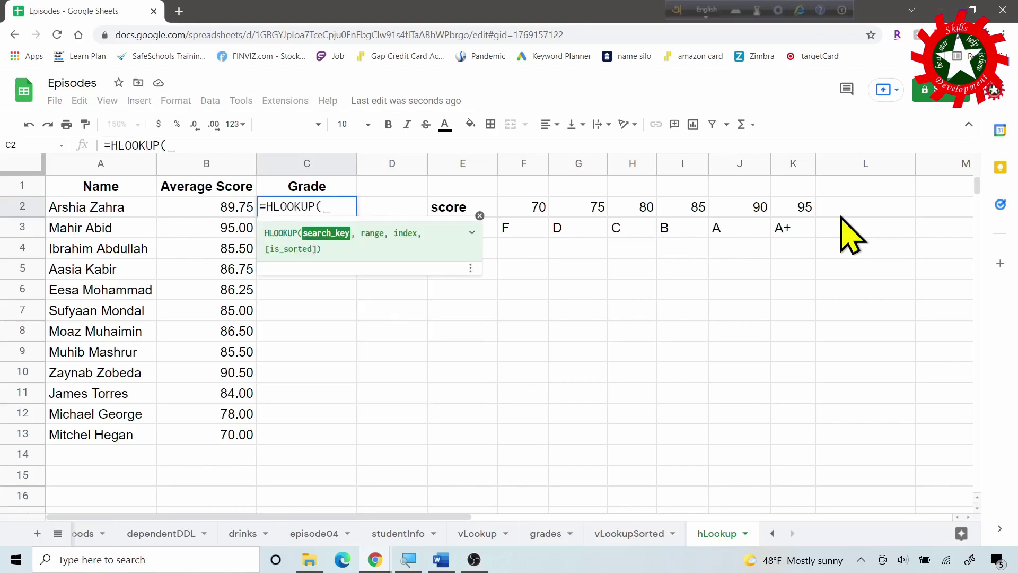
left_click(209, 209)
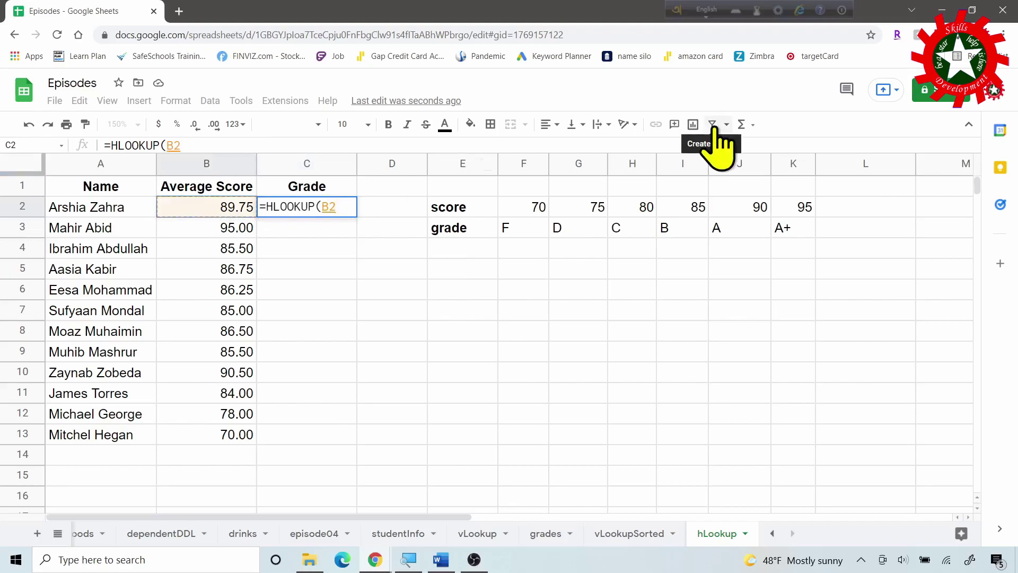
type(",")
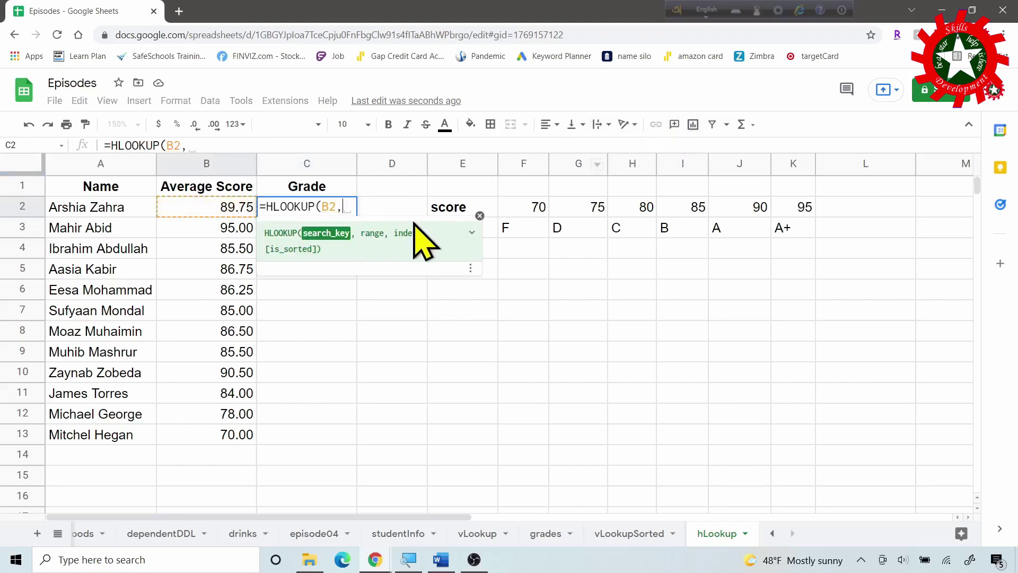
left_click_drag(449, 204, 796, 234)
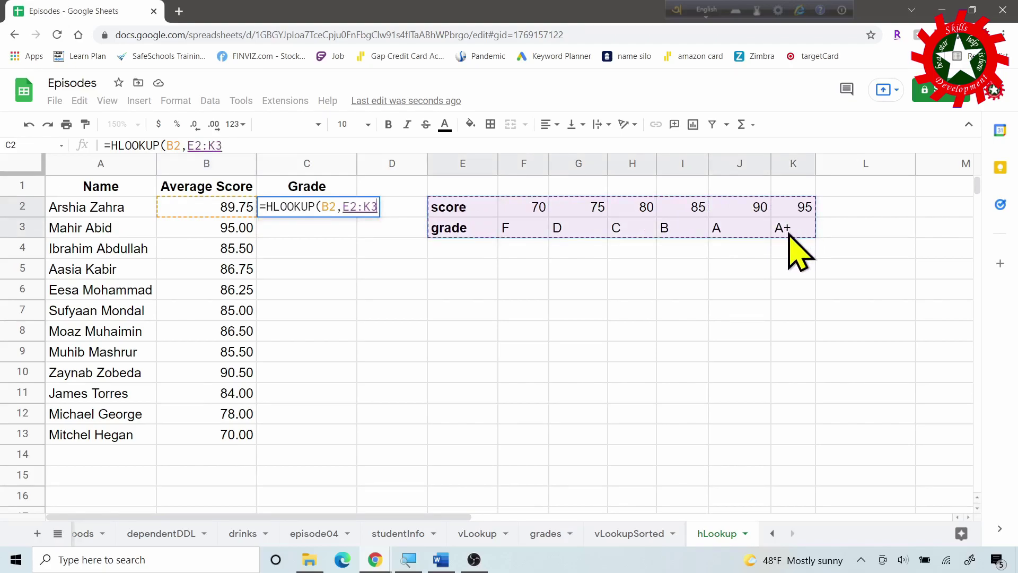
key("F4")
type(",")
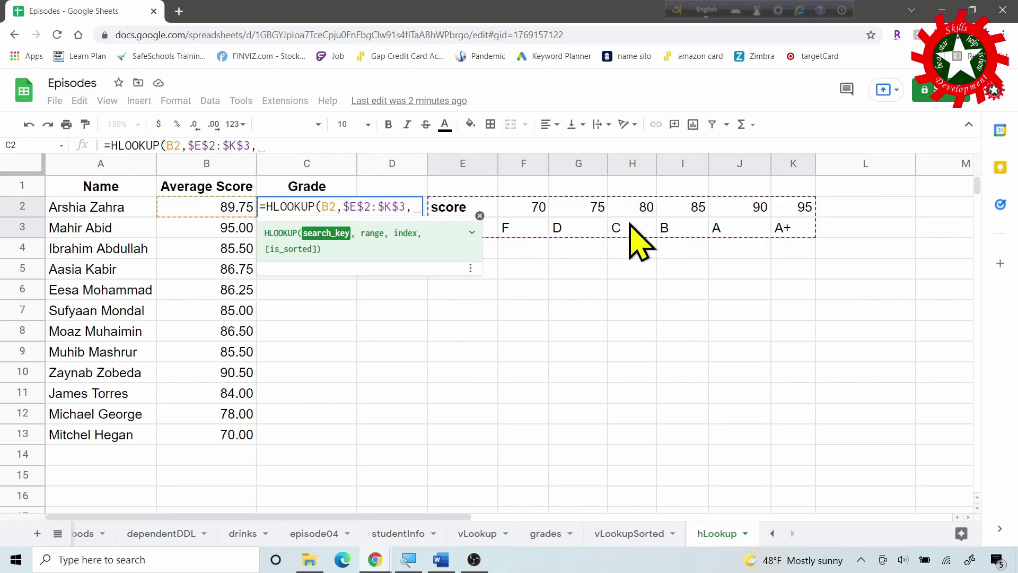
mouse_move(578, 164)
type("2")
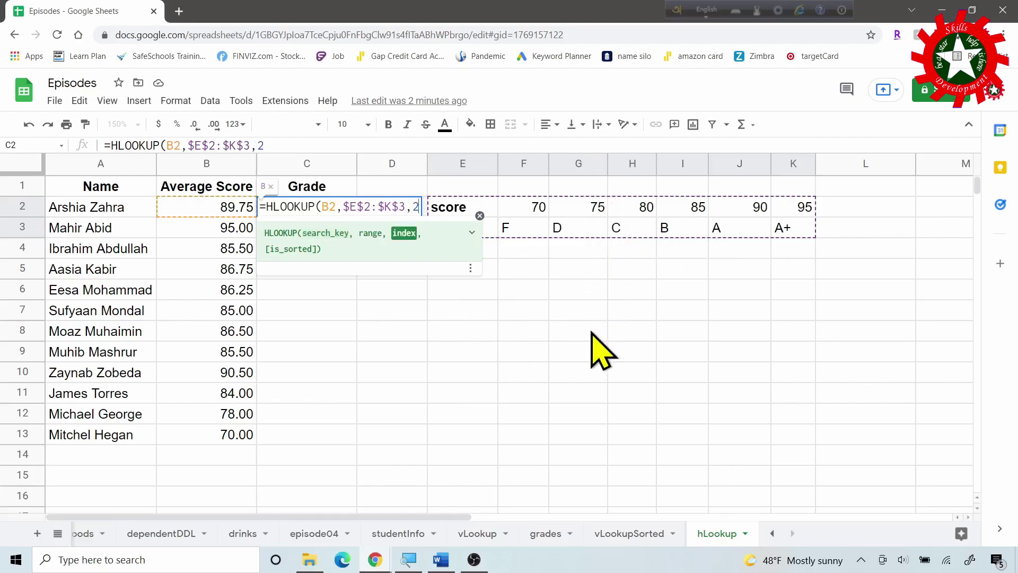
type(",")
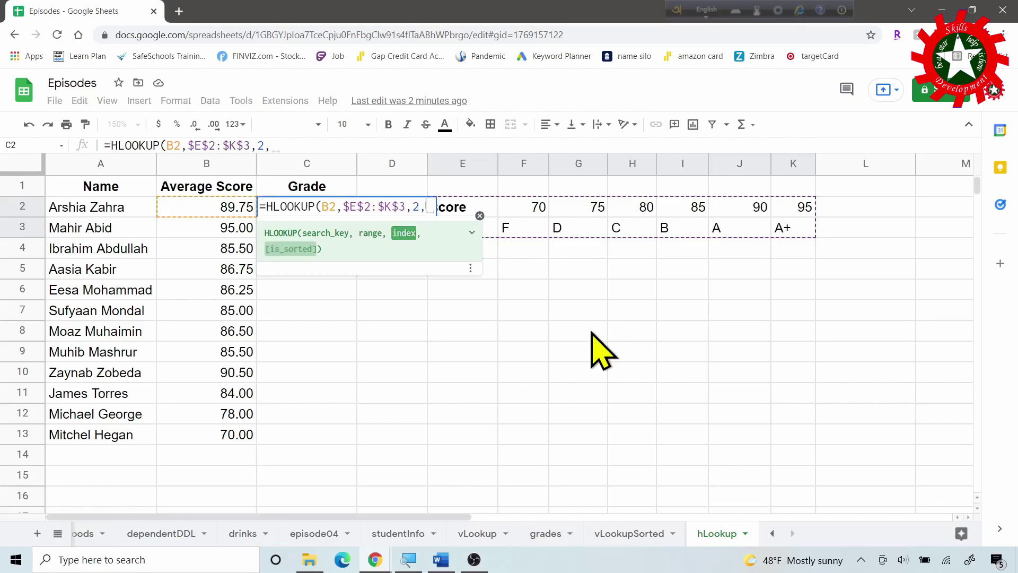
type("true")
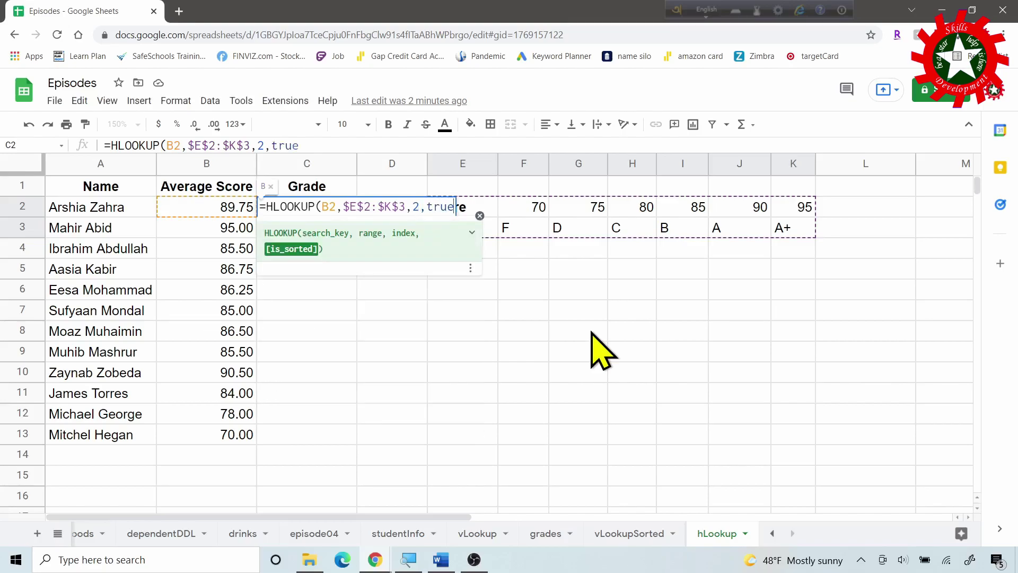
key("Return")
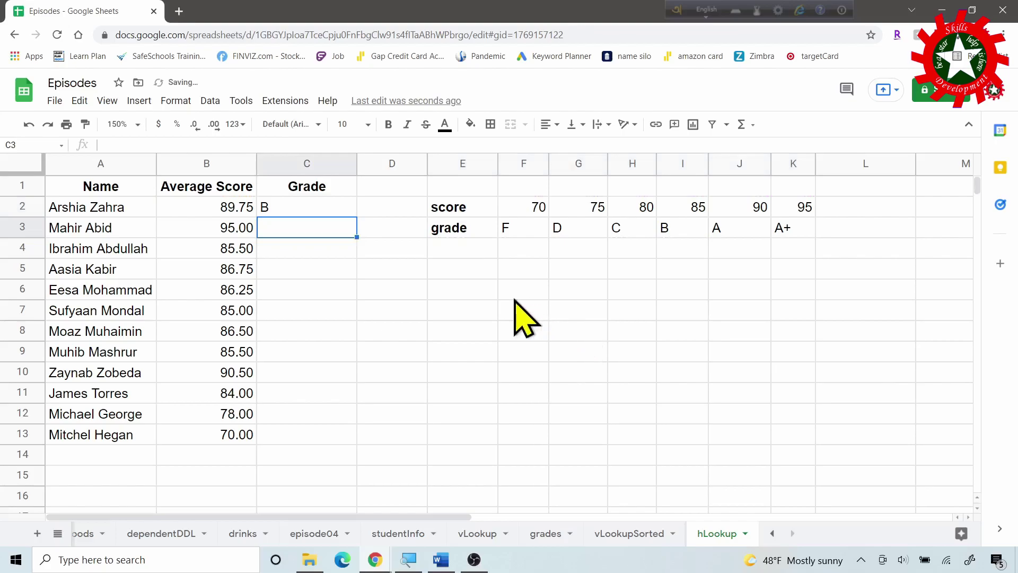
left_click(292, 211)
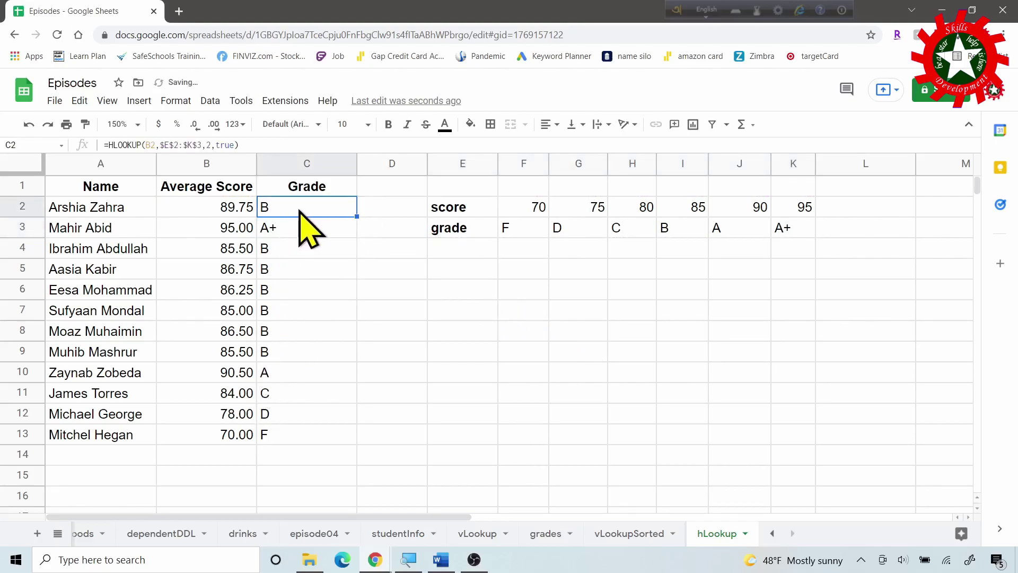
left_click(453, 290)
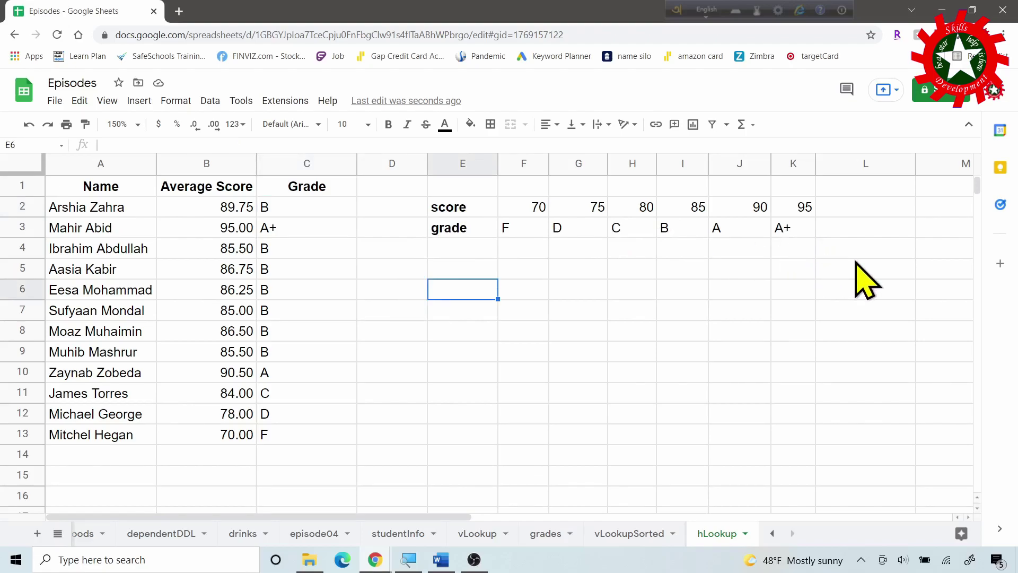
- Enter =TRANSPOSE(E2:K3) in E6, listing scores 70–95 vertically beside grades F through A+
type("=")
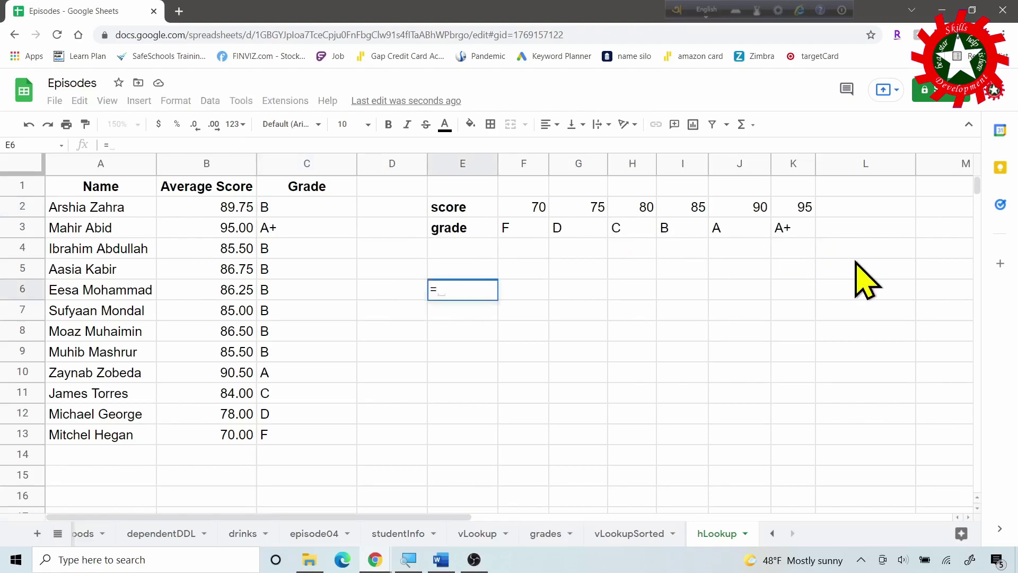
type("trans")
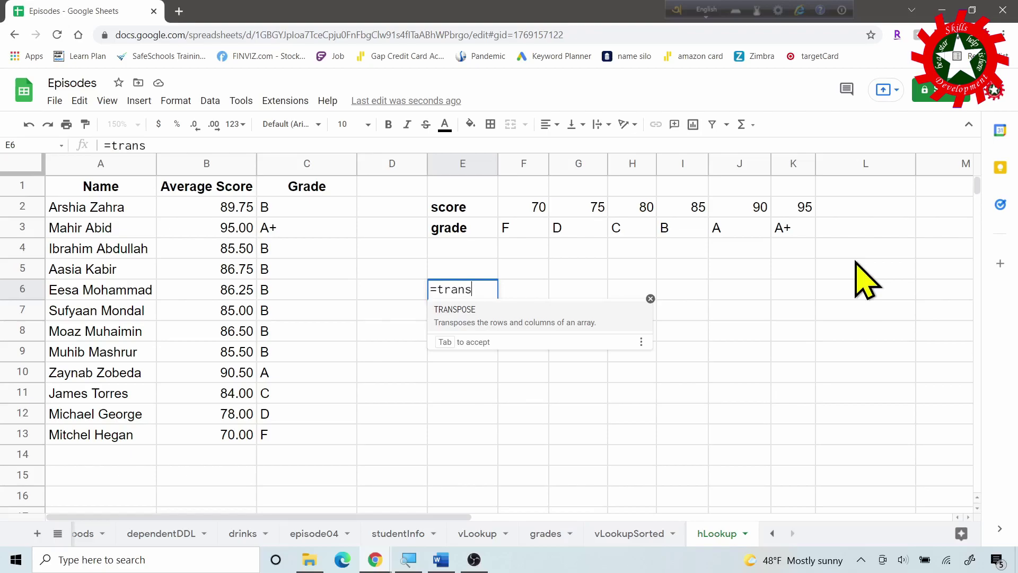
key("Tab")
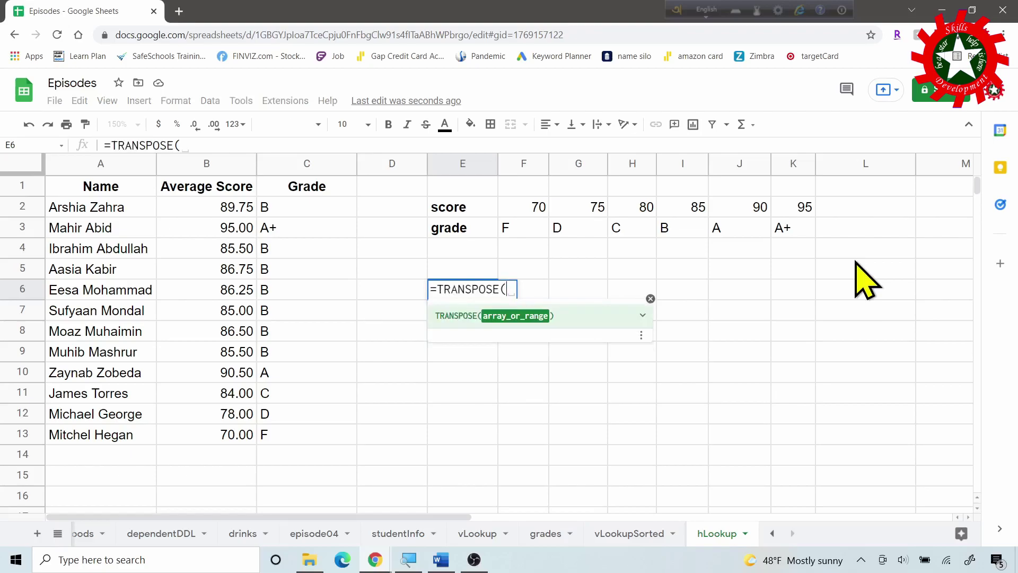
left_click_drag(459, 208, 800, 223)
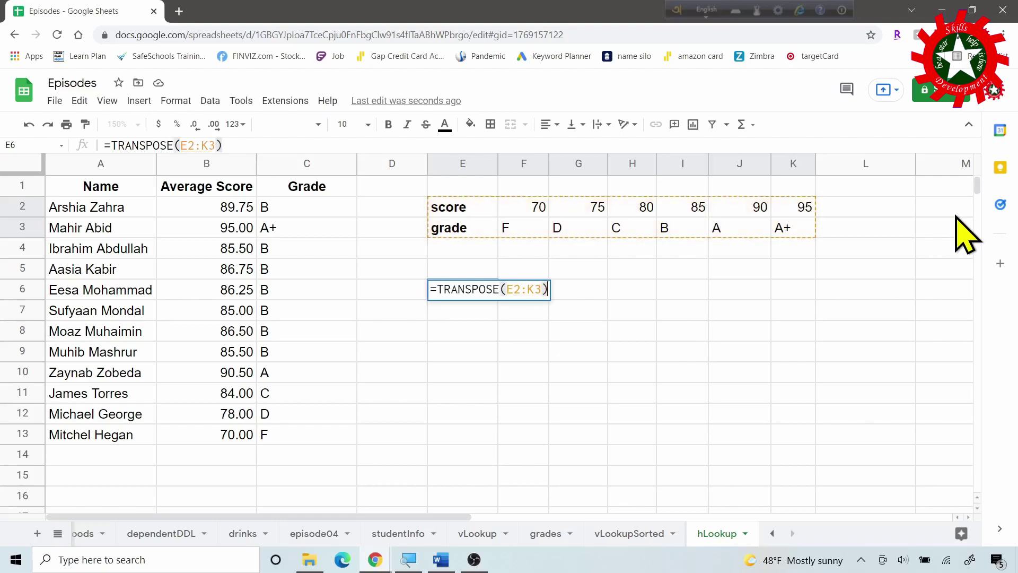
key("Return")
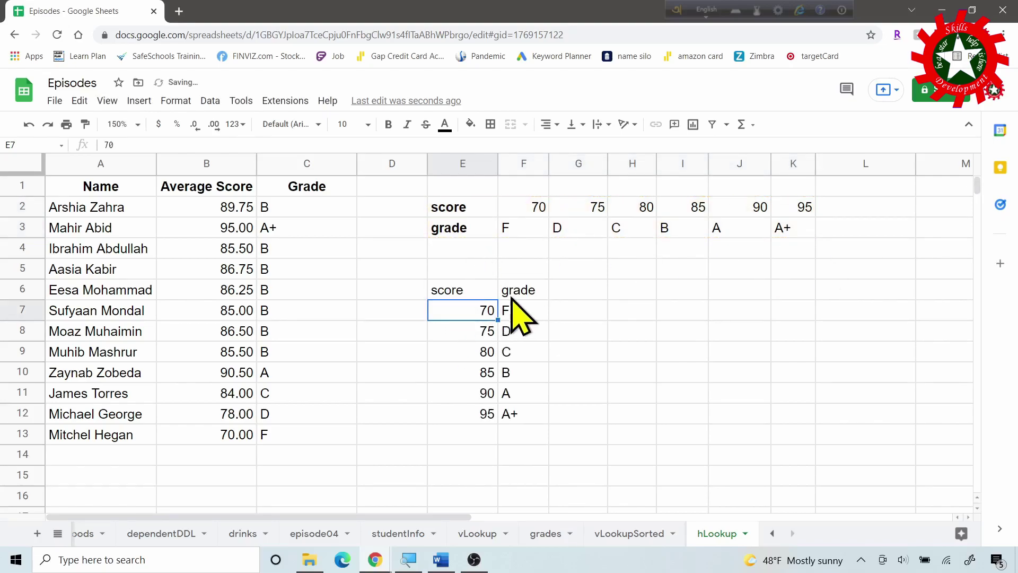
left_click(546, 533)
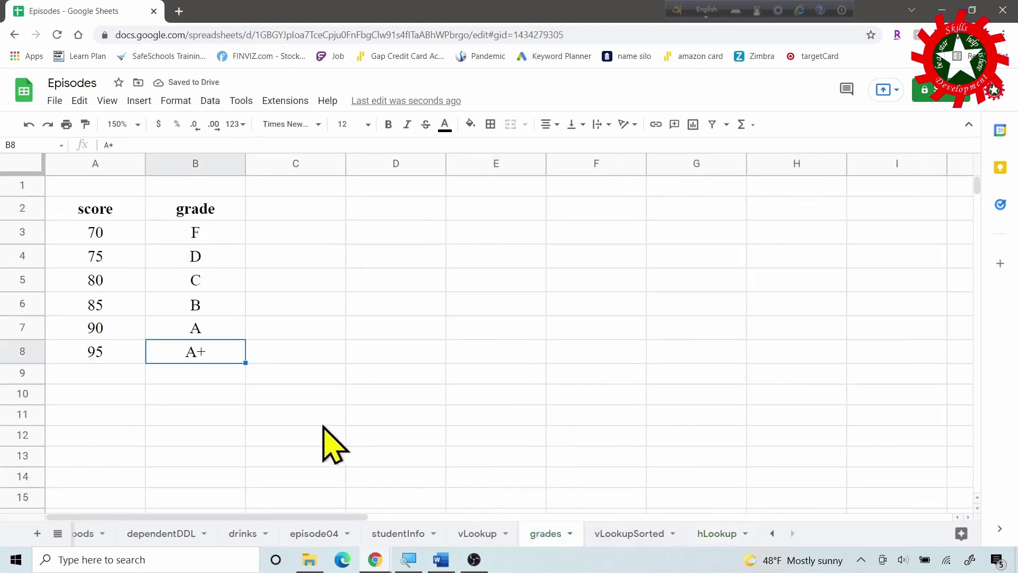
left_click(719, 534)
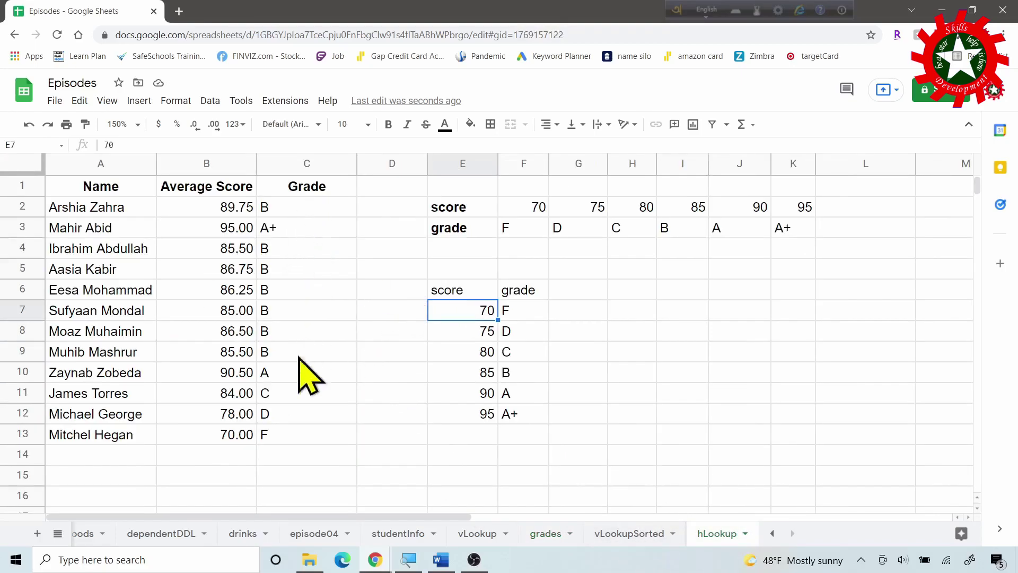